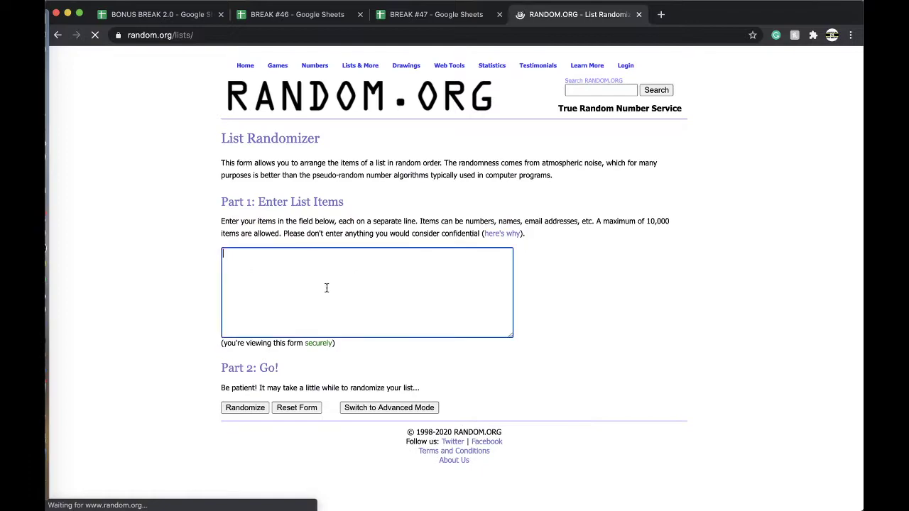
Step: Randomize the list of numbers five times in the List Randomizer
left_click(245, 408)
scroll(267, 409, "down", 5)
left_click(236, 437)
left_click(237, 432)
left_click(235, 438)
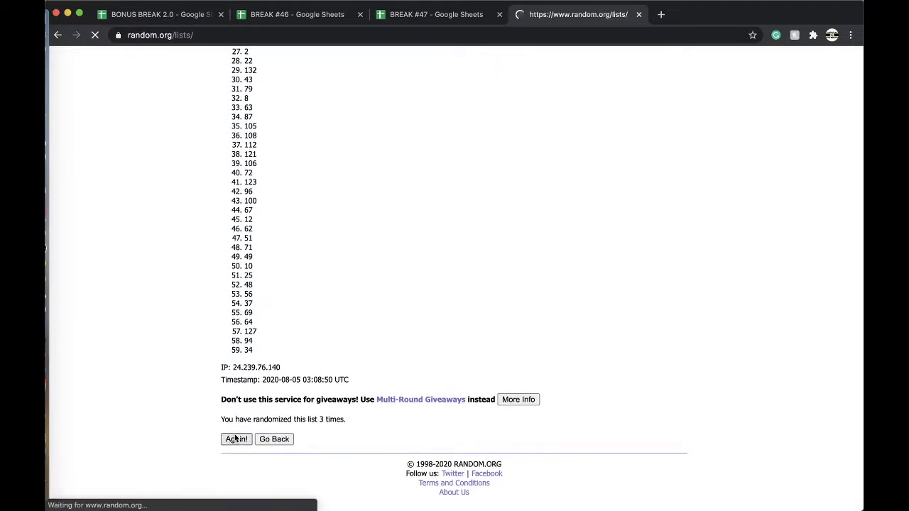
left_click(235, 437)
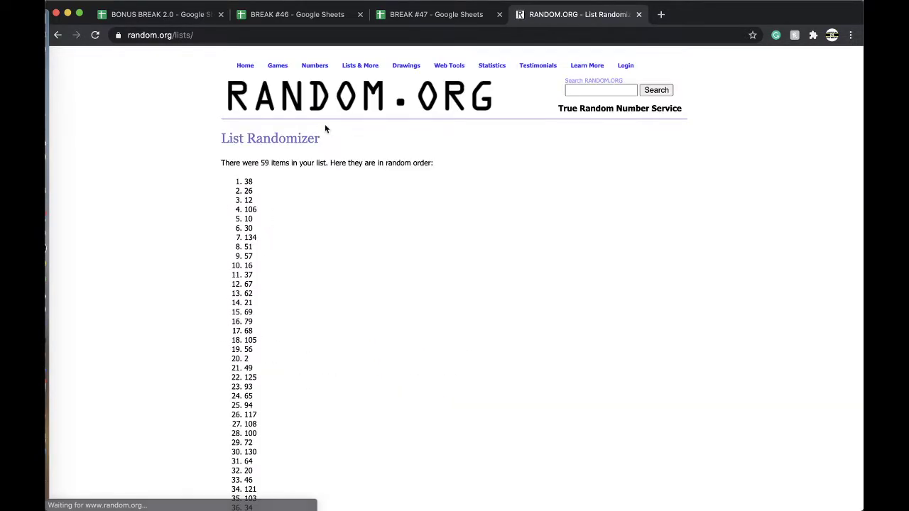
Step: Highlight the cell containing 38 in column E of the BREAK #47 sheet #80 PREM PACK FB in yellow
left_click(436, 15)
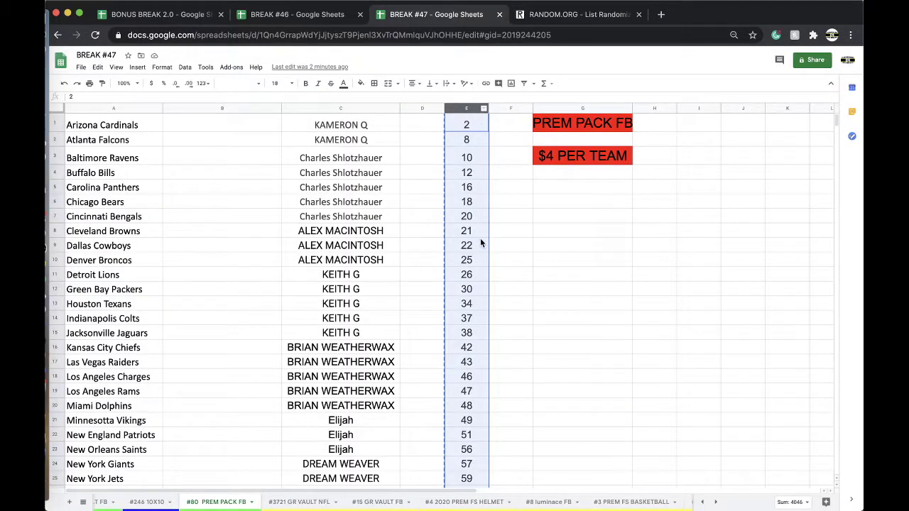
scroll(473, 269, "down", 1)
left_click(466, 282)
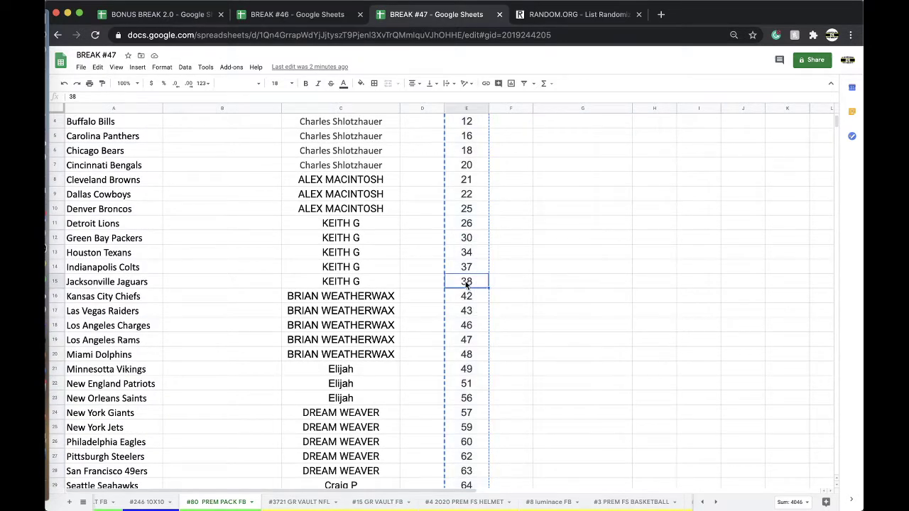
left_click(361, 83)
left_click(392, 122)
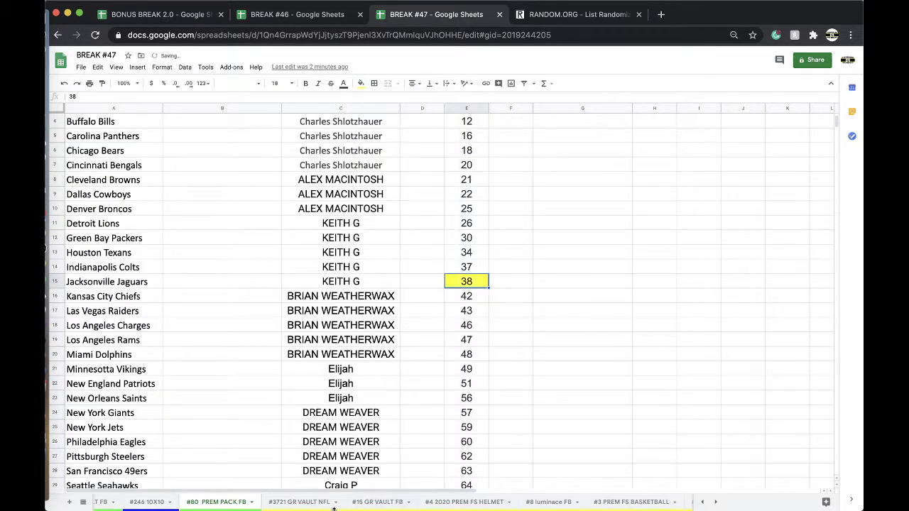
Step: Duplicate the sheet #80 PREM PACK FB and rename the copy #81 PREM PACK FB
right_click(228, 501)
left_click(214, 371)
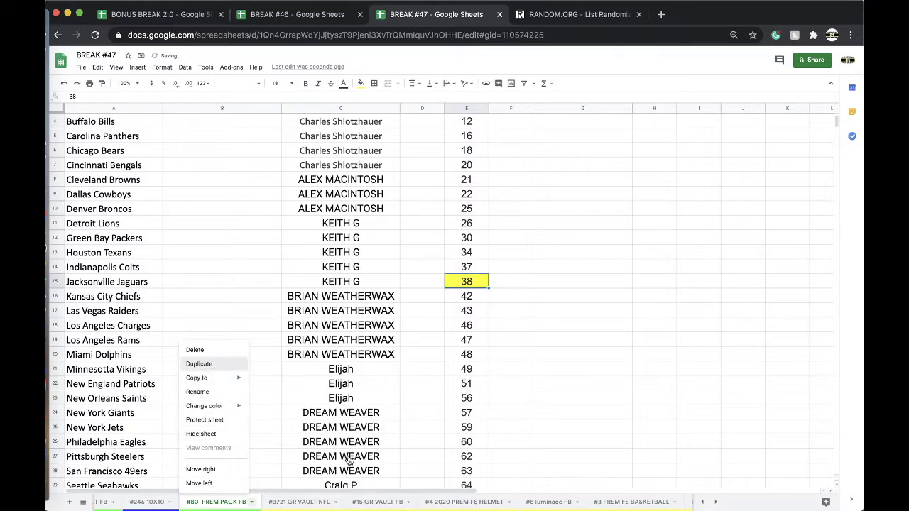
left_click_drag(304, 503, 264, 500)
type("#8")
key("BackSpace")
type("1")
left_click(245, 364)
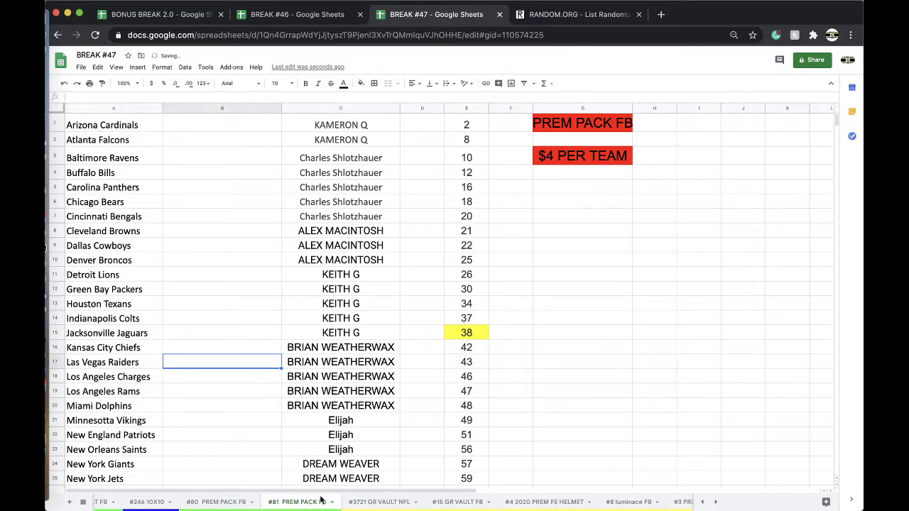
Step: Set the #81 PREM PACK FB sheet's colour to yellow and clear all participant names from column C
right_click(298, 502)
mouse_move(291, 414)
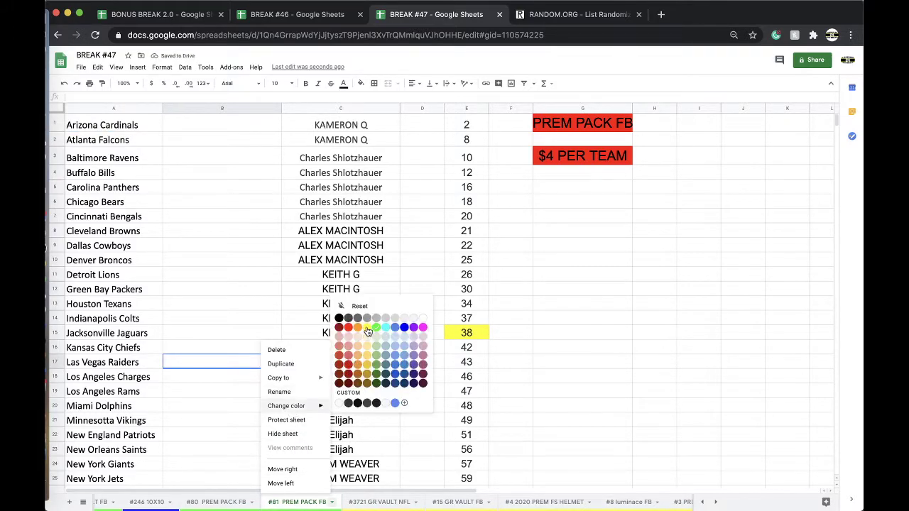
left_click(372, 332)
left_click(338, 111)
key("Delete")
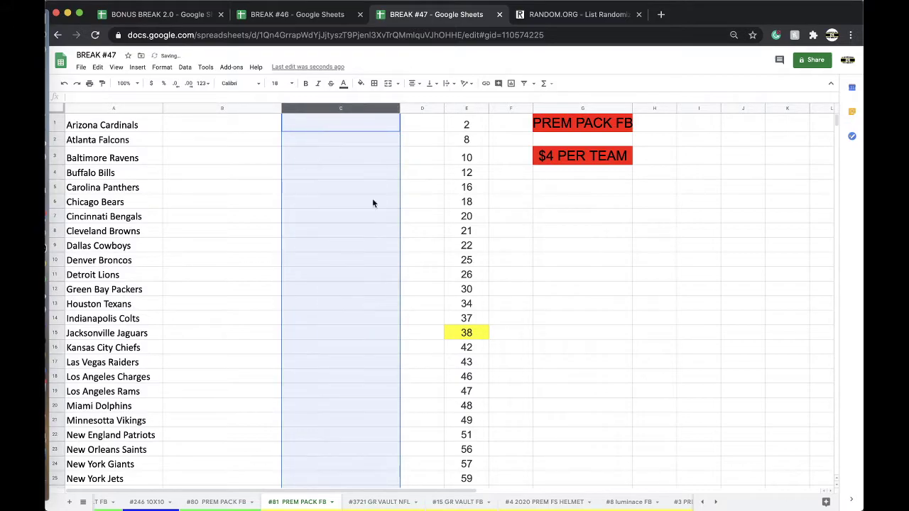
Step: Remove 38 from column E by moving the numbers below it up one row, starting with 42 in E15
left_click_drag(476, 344, 469, 162)
key("Delete")
scroll(469, 162, "up", 5)
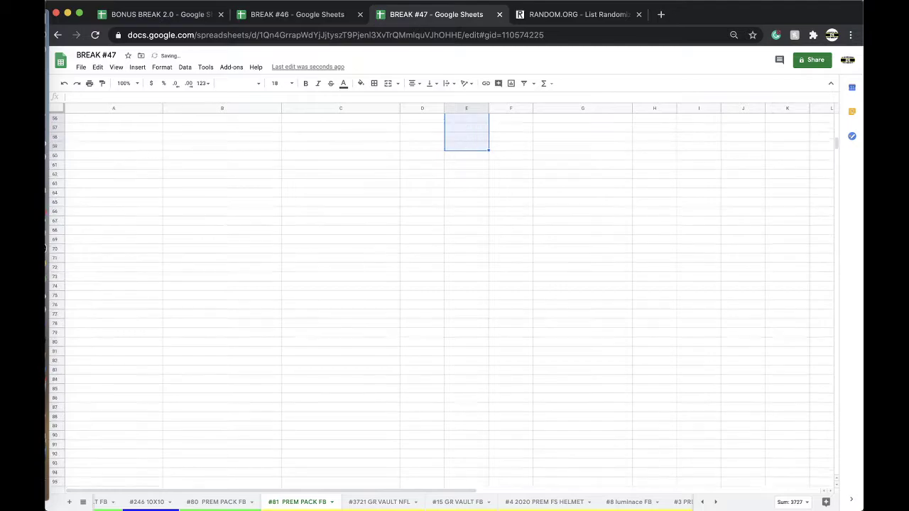
scroll(468, 200, "up", 10)
left_click(468, 333)
key("ctrl+v")
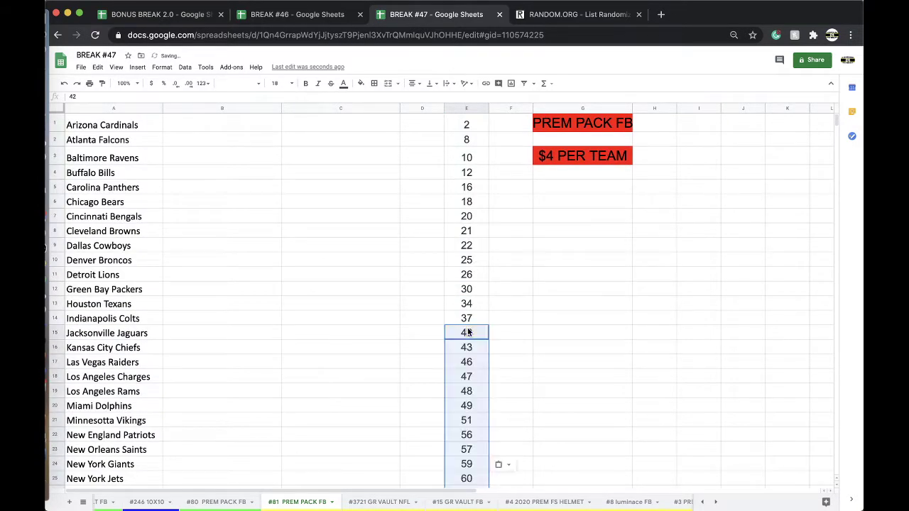
Step: Move the sheet #81 PREM PACK FB to just after #3 PREM FS BASKETBALL and return to #80 PREM PACK FB
left_click_drag(307, 505, 334, 506)
left_click(334, 506)
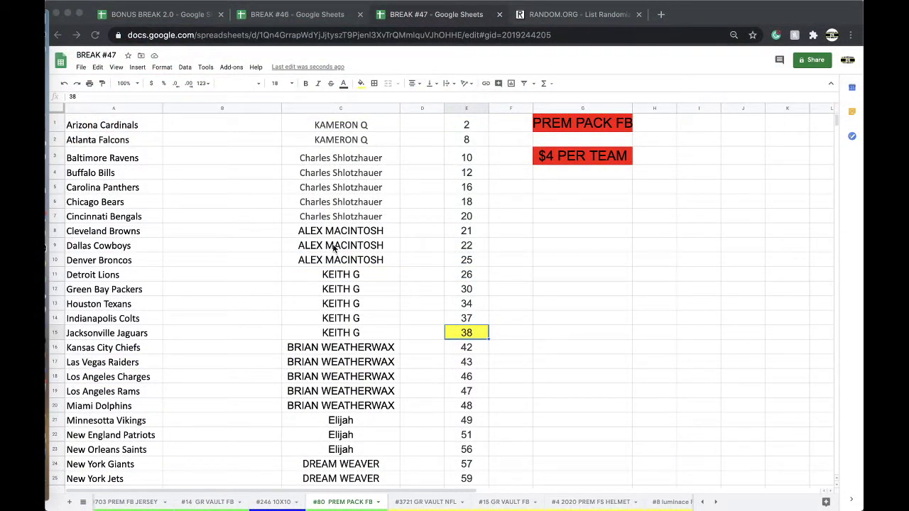
Step: Copy the participant names from column C into an empty list on the RANDOM.ORG List Randomizer
scroll(326, 166, "down", 3)
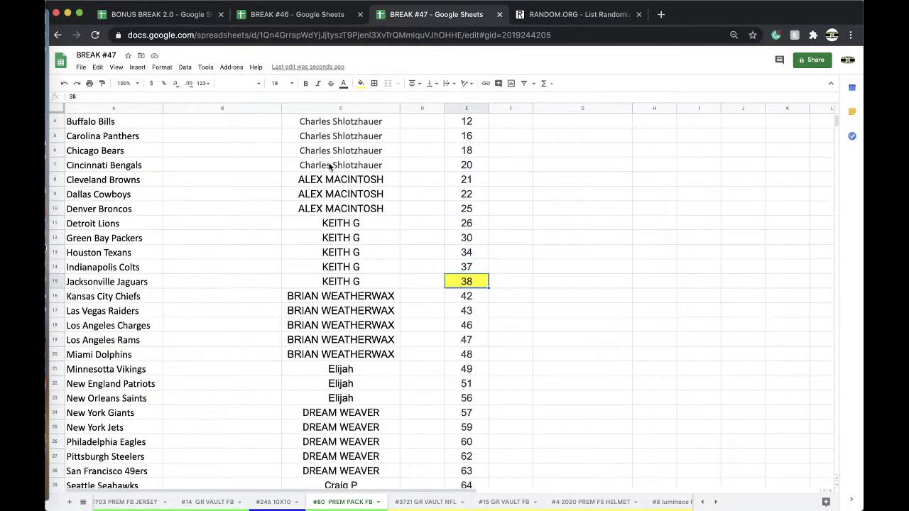
scroll(332, 167, "down", 2)
scroll(330, 166, "down", 3)
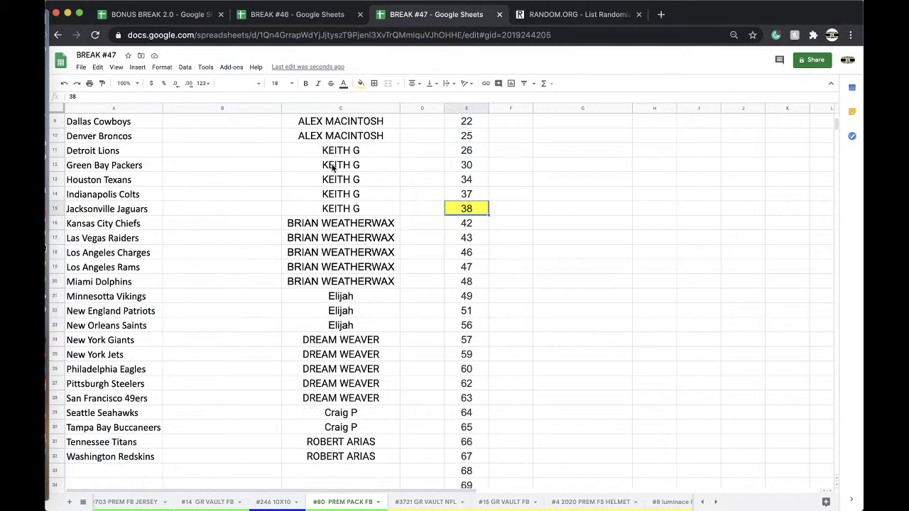
left_click(331, 198)
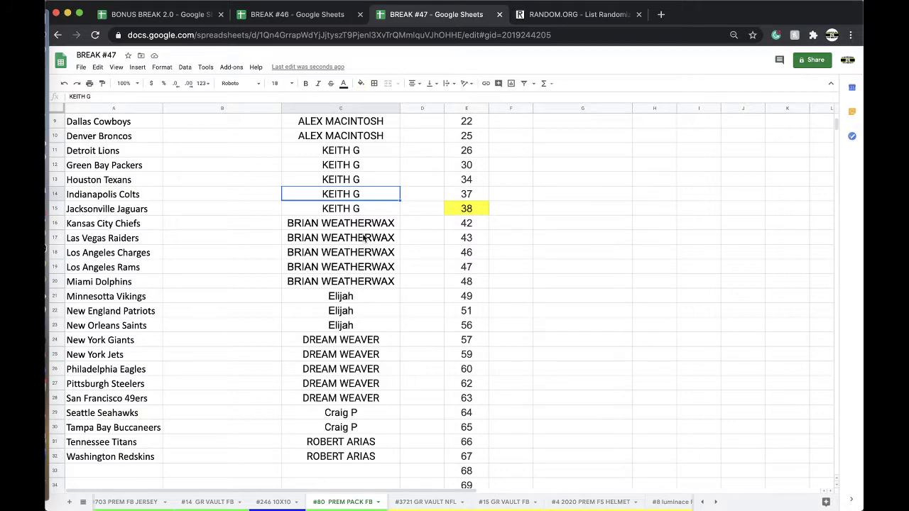
left_click(338, 103)
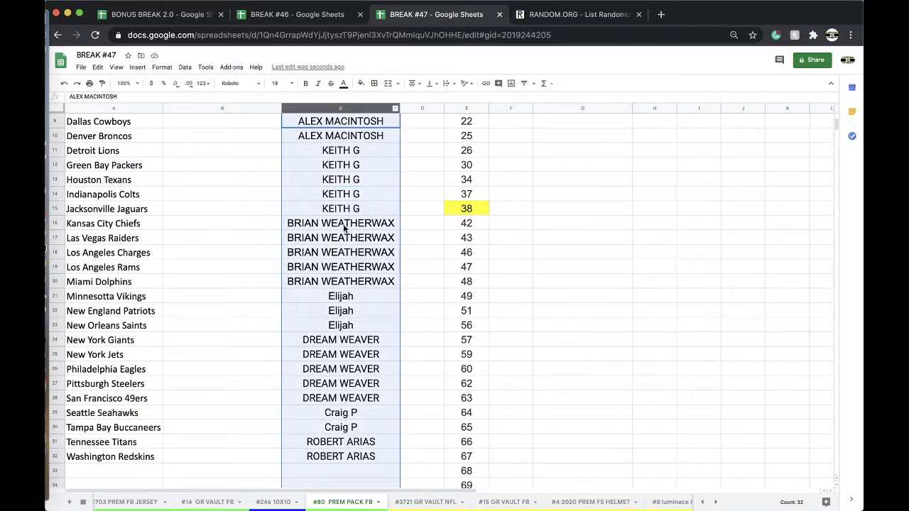
scroll(406, 401, "up", 5)
left_click(559, 14)
left_click(540, 29)
key("Return")
left_click(366, 278)
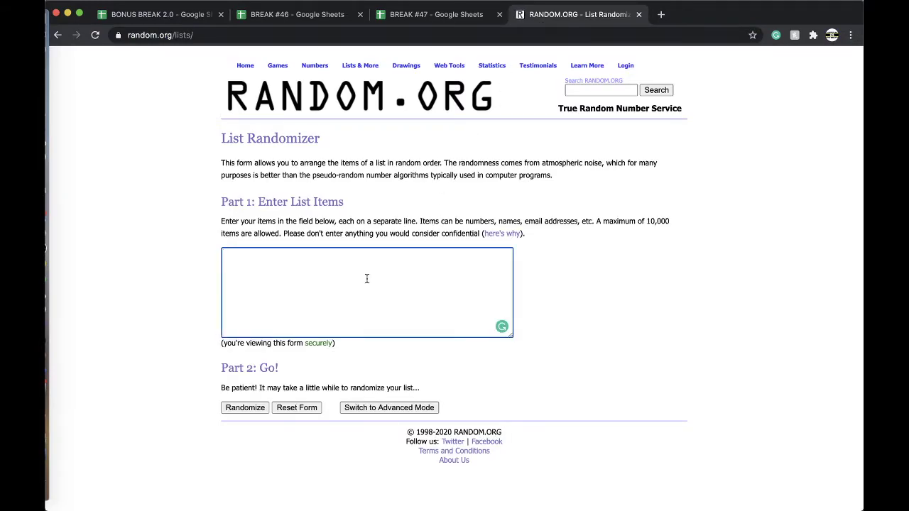
key("ctrl+v")
Step: Randomize the list of participant names five times
left_click(250, 410)
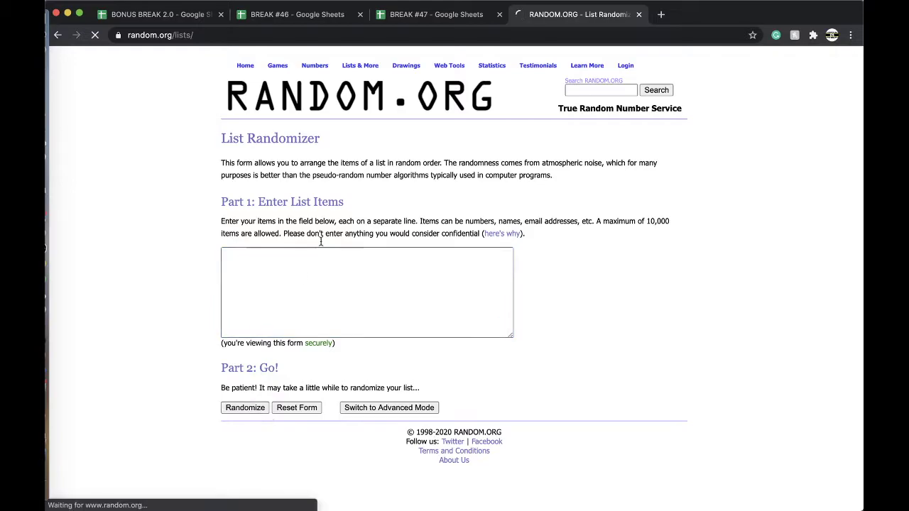
scroll(313, 363, "down", 4)
left_click(236, 426)
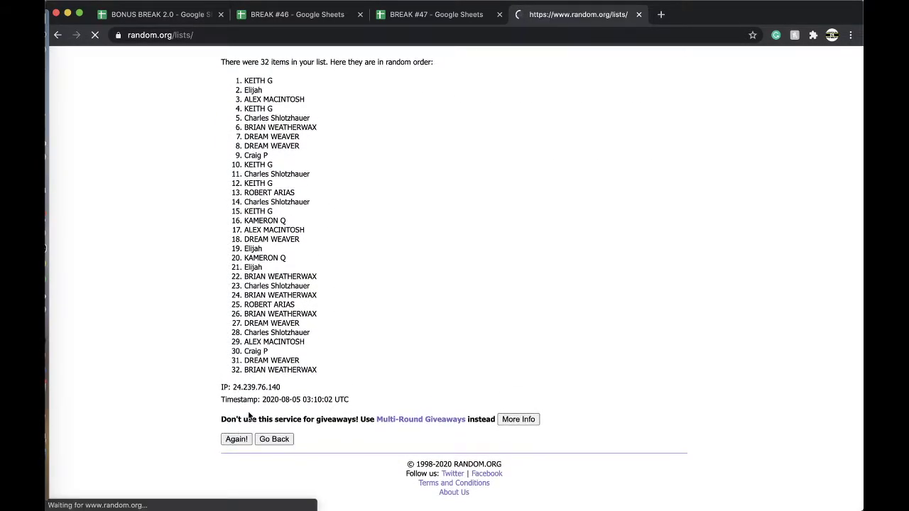
left_click(228, 440)
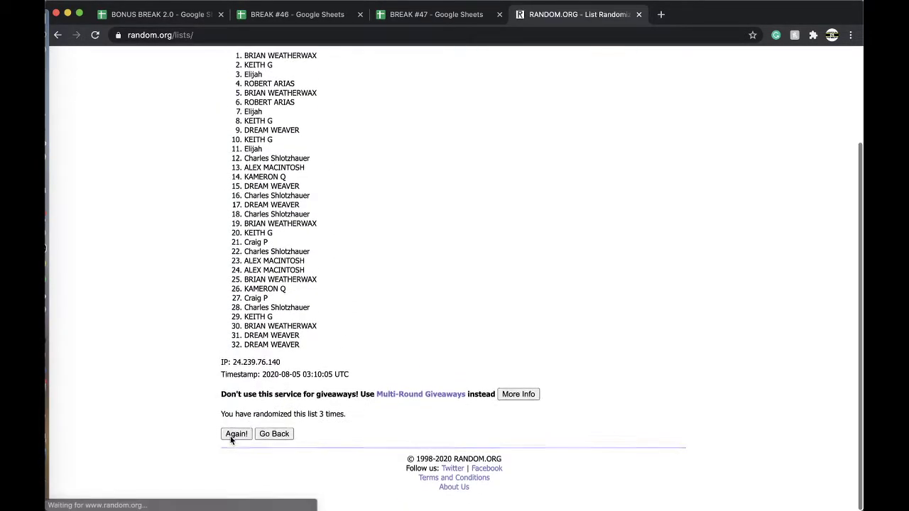
left_click(228, 440)
Step: Copy the complete randomized name list into column B of #80 PREM PACK FB in BREAK #47, starting at B1
left_click_drag(245, 199, 352, 353)
key("ctrl+c")
scroll(335, 213, "down", 3)
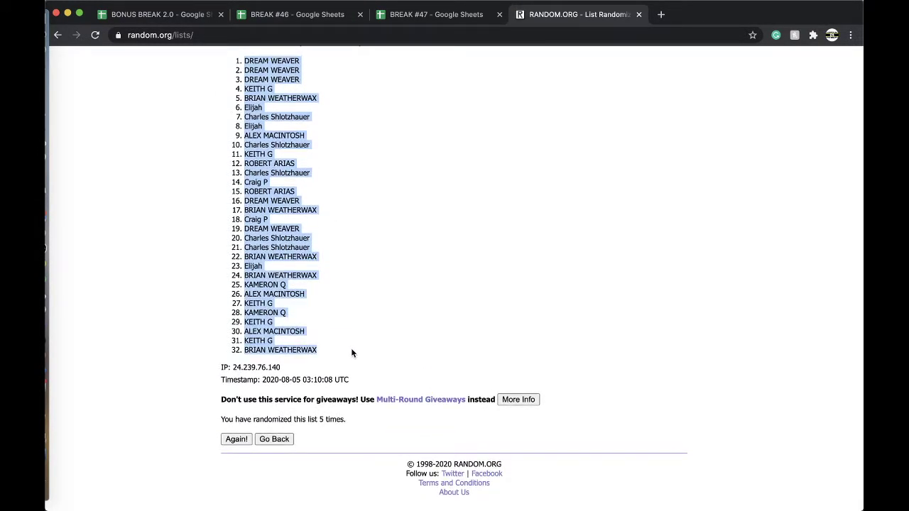
left_click(436, 14)
left_click(238, 130)
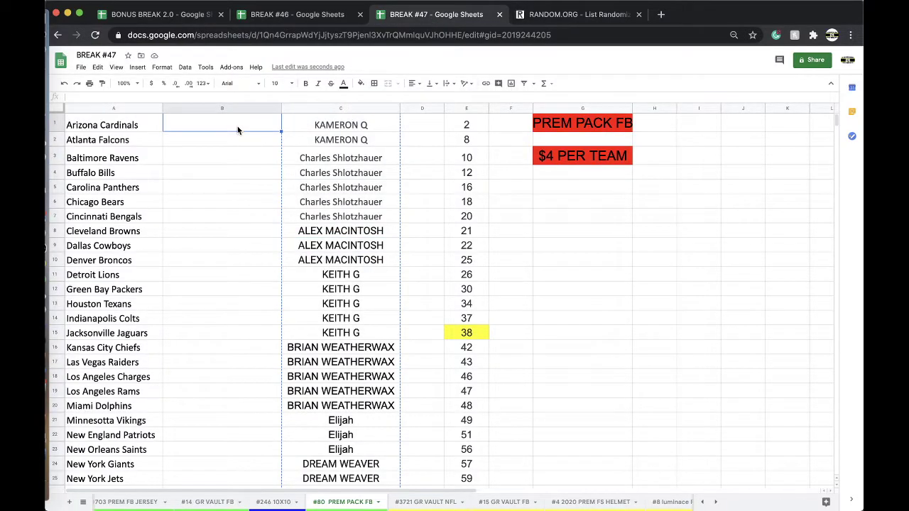
key("ctrl+v")
Step: Set the pasted names in column B to font size 18 and sort the sheet by column B from A to Z
left_click(277, 83)
left_click(280, 212)
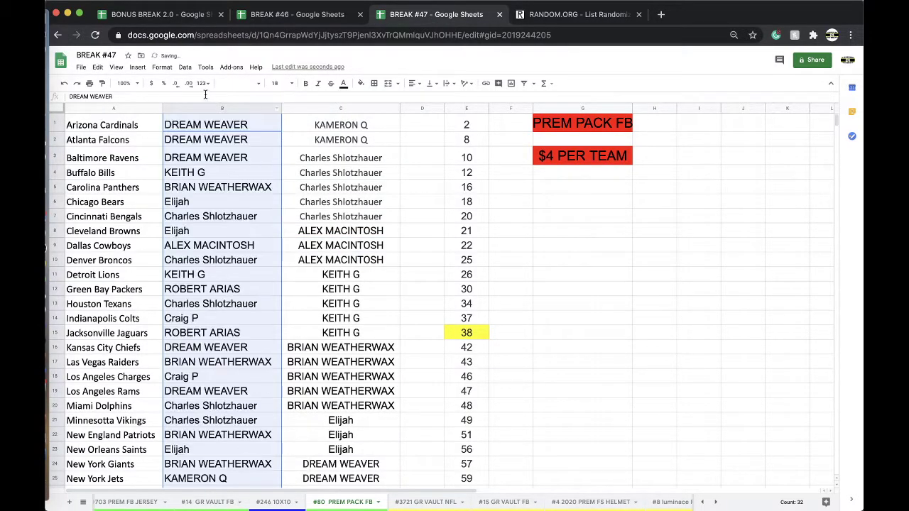
left_click(184, 67)
left_click(195, 87)
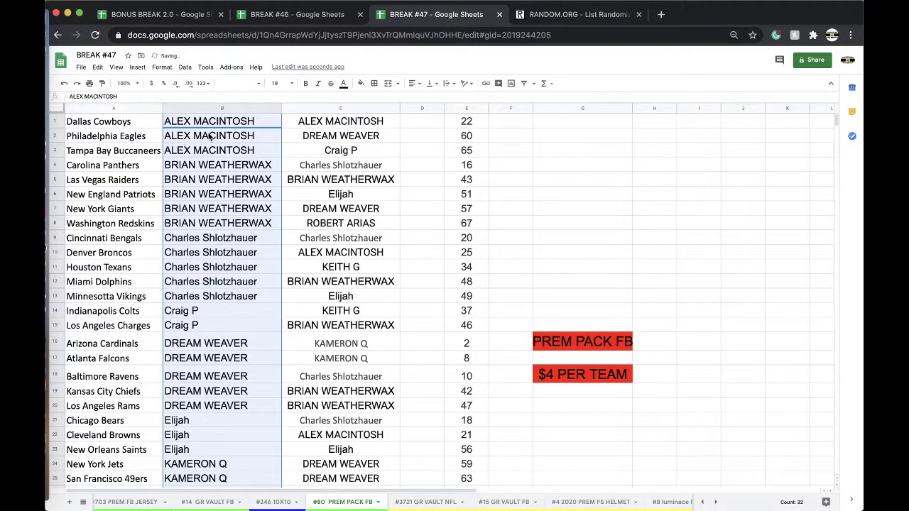
Step: Review which teams in column A are assigned to each participant in column B, down to row 32
left_click(203, 149)
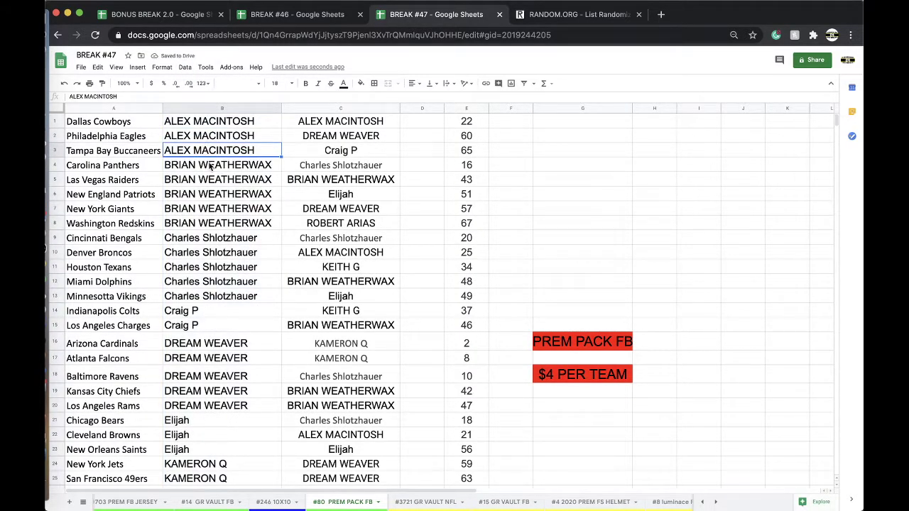
scroll(212, 192, "down", 1)
left_click(209, 211)
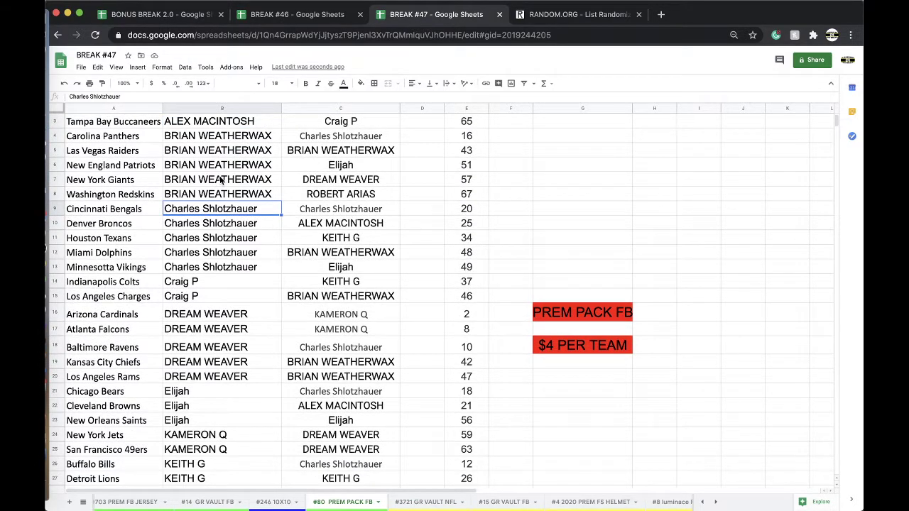
scroll(221, 181, "down", 1)
scroll(210, 266, "down", 1)
left_click(208, 259)
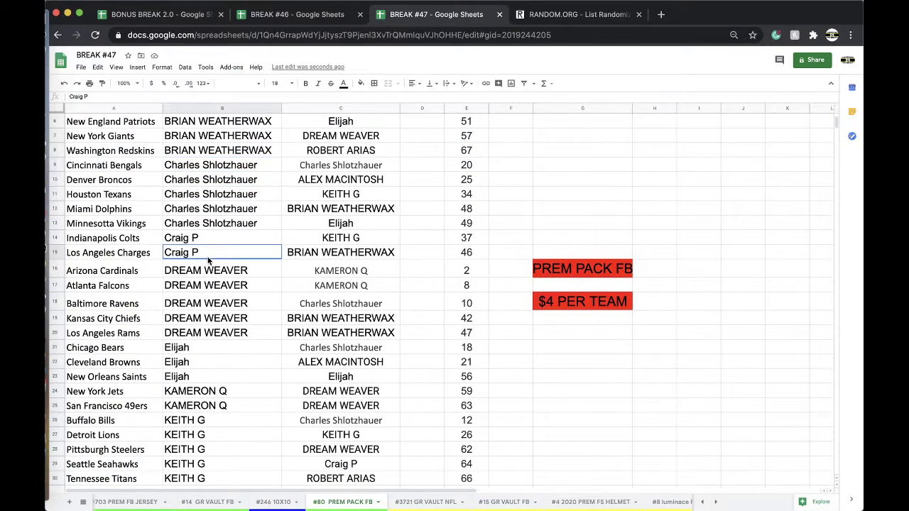
scroll(226, 225, "down", 1)
scroll(229, 220, "down", 1)
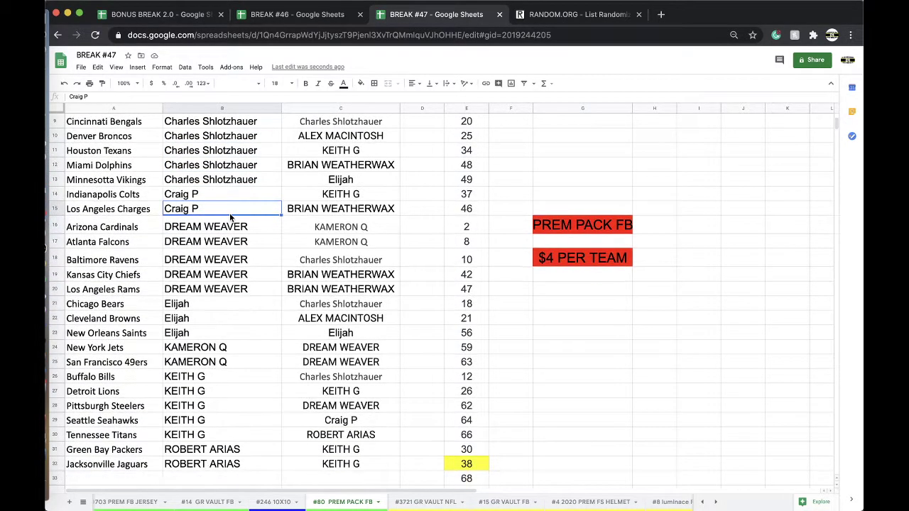
scroll(230, 217, "down", 2)
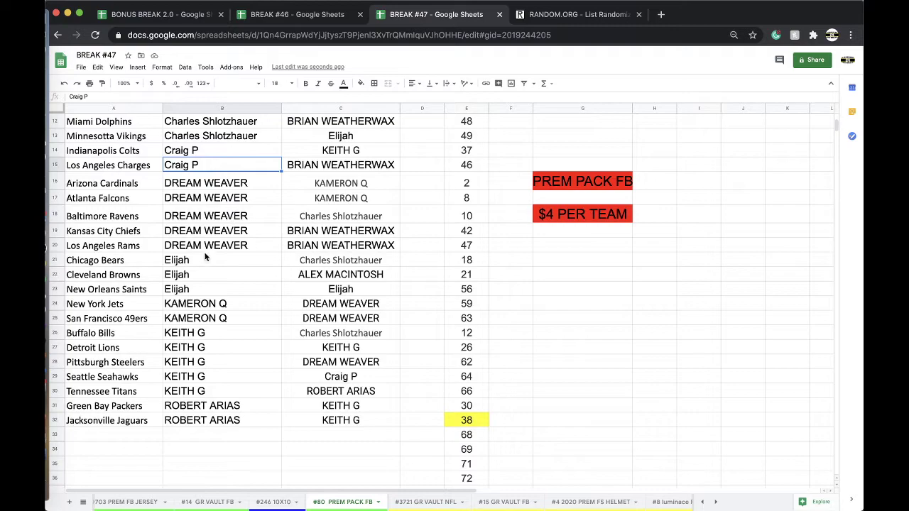
scroll(211, 203, "down", 2)
left_click(201, 233)
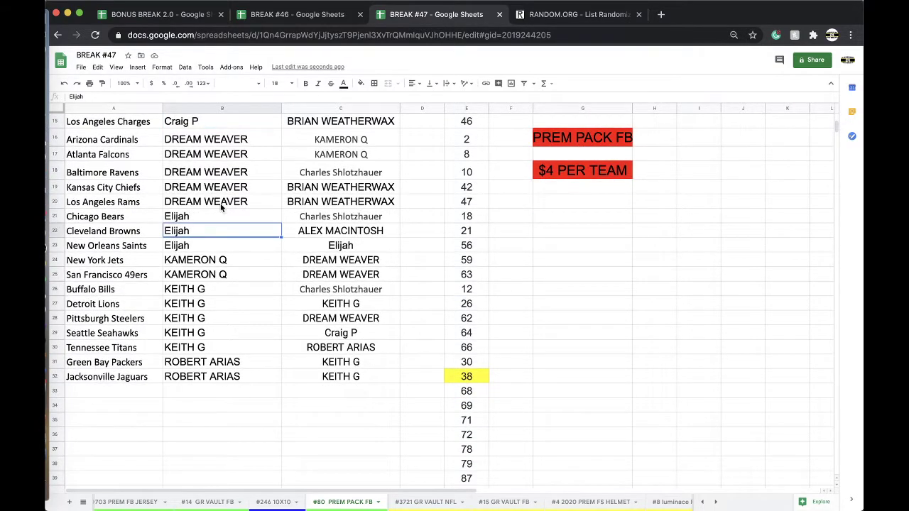
scroll(220, 203, "down", 1)
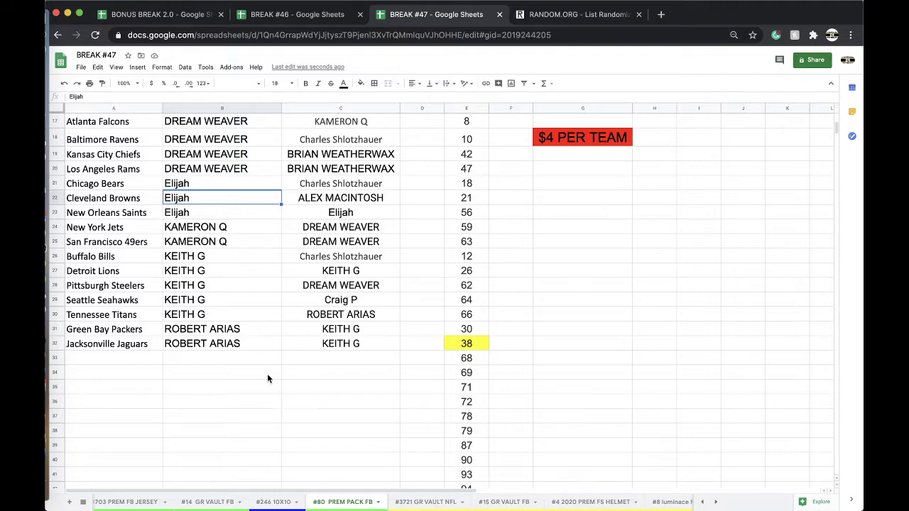
Step: Open the sheet #3721 GR VAULT NFL and look through the other sheet names in BREAK #47
left_click(402, 503)
scroll(402, 502, "right", 5)
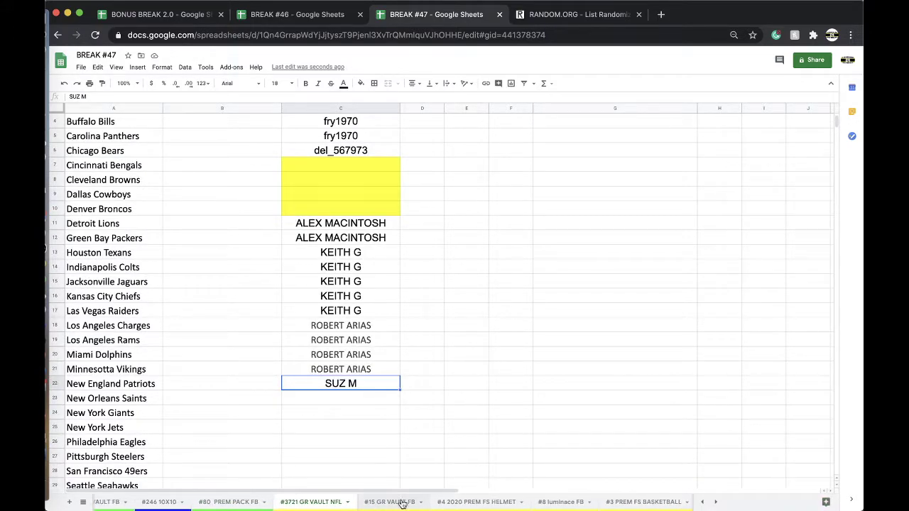
scroll(402, 502, "left", 5)
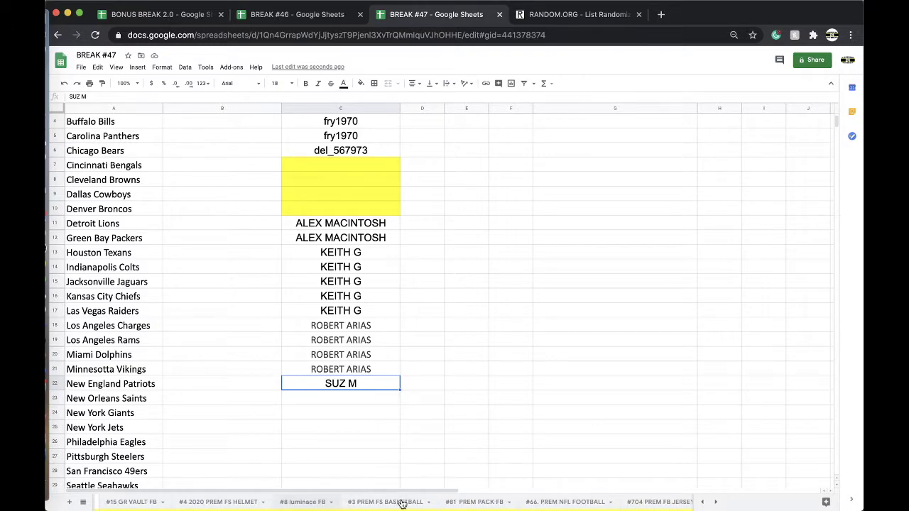
scroll(402, 503, "left", 3)
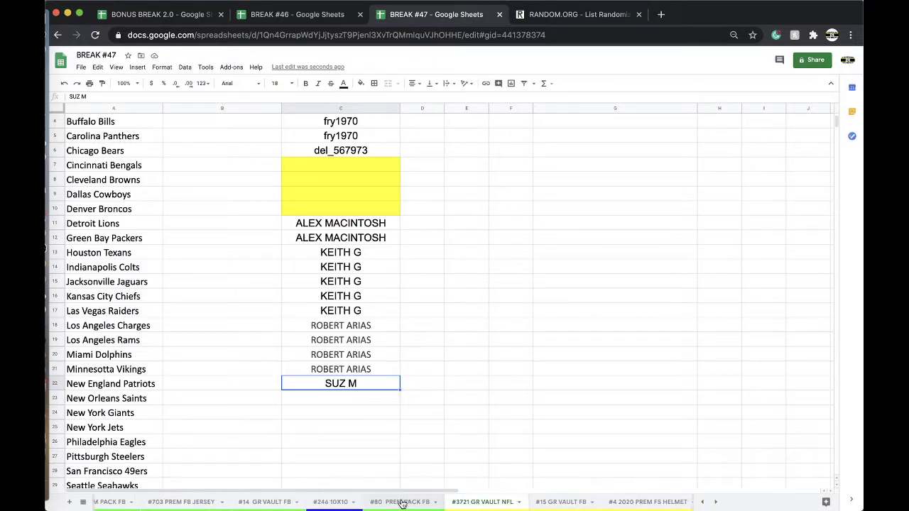
Step: Switch to the BREAK #46 spreadsheet and look through its sheet names around #12 PREM FB MINI
key("ctrl+shift+Tab")
scroll(482, 503, "right", 3)
scroll(482, 503, "left", 4)
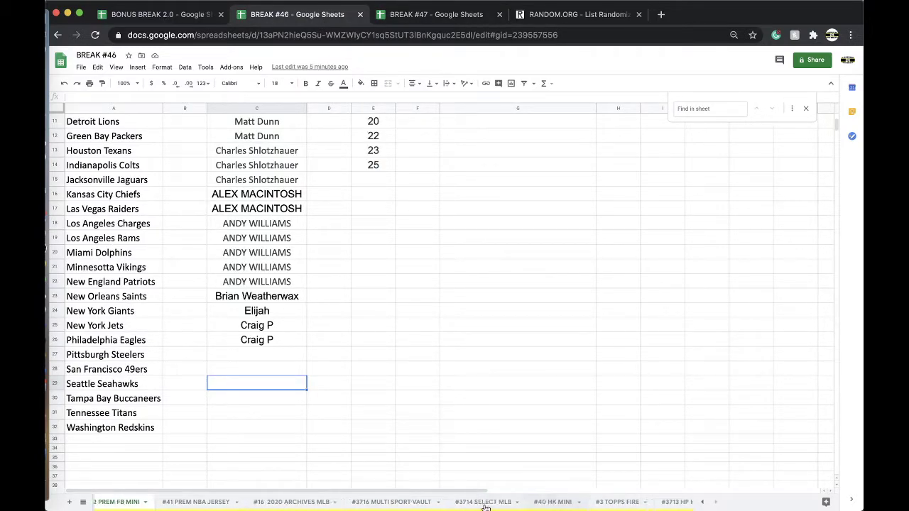
scroll(415, 503, "left", 4)
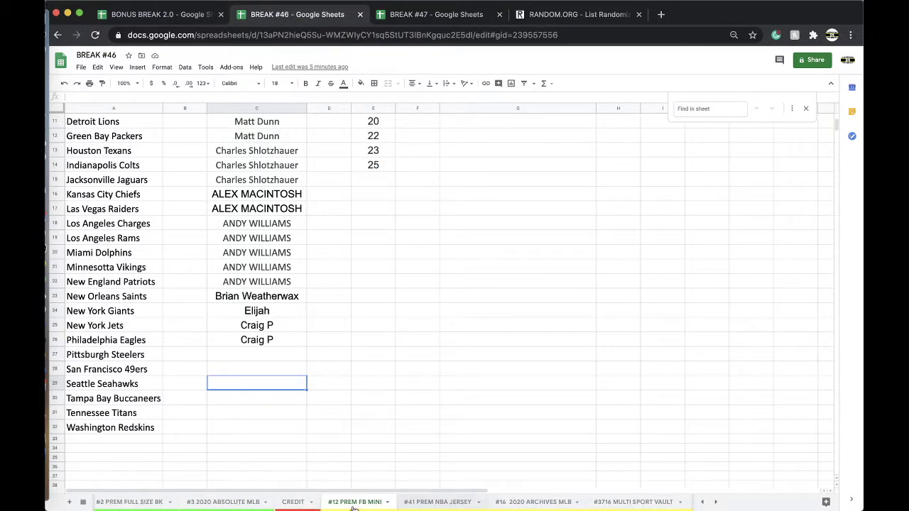
scroll(416, 503, "right", 3)
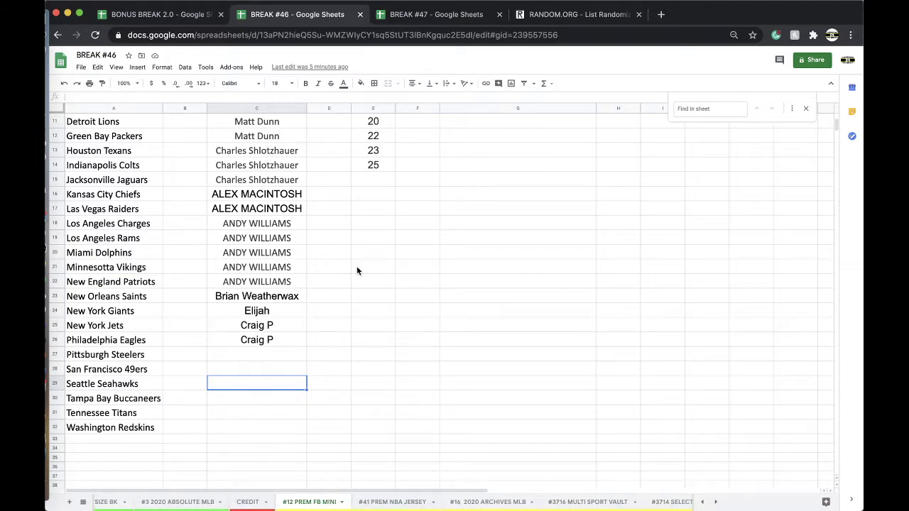
Step: Return to the BREAK #47 spreadsheet and examine the names of the sheets following #3721 GR VAULT NFL
left_click(408, 18)
scroll(415, 501, "right", 5)
scroll(415, 502, "right", 1)
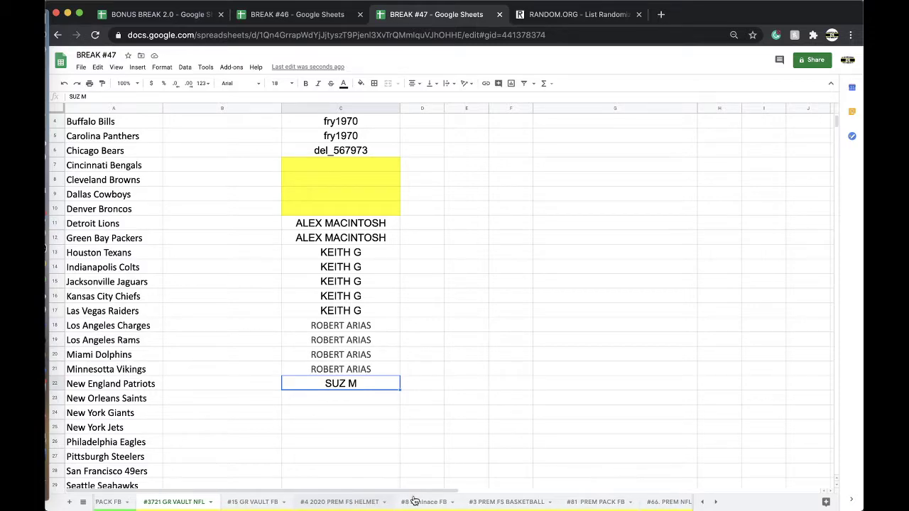
scroll(414, 502, "right", 5)
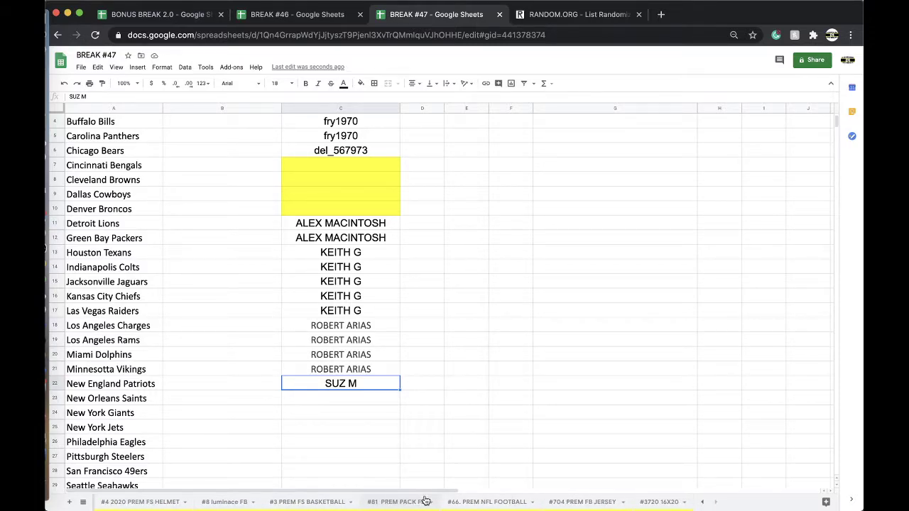
scroll(609, 502, "left", 10)
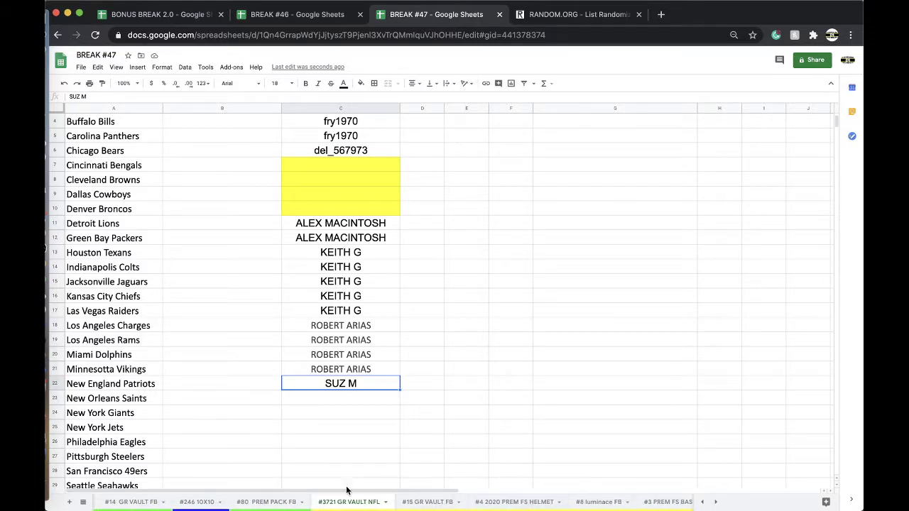
Step: Check #80 PREM PACK FB and the sheet names before it, reopen #3721 GR VAULT NFL, and look through the remaining sheet names
left_click(276, 502)
scroll(277, 502, "left", 3)
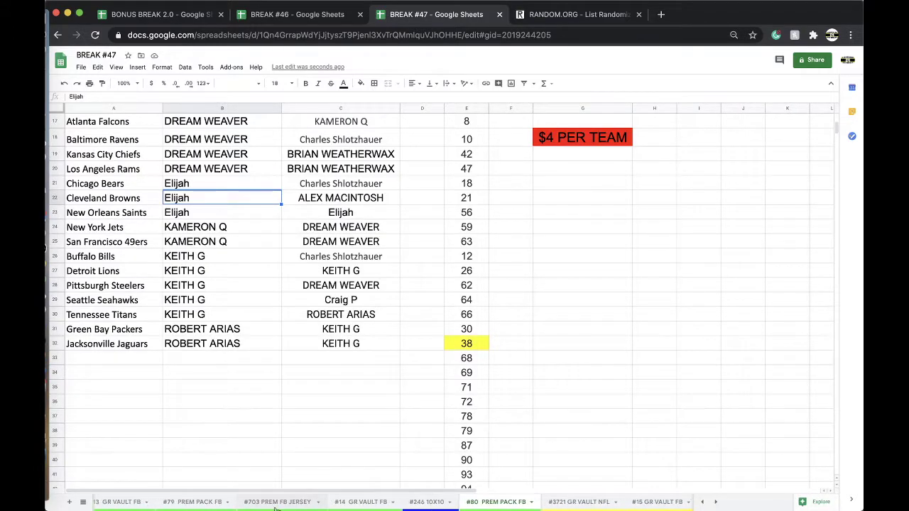
scroll(240, 502, "left", 3)
scroll(352, 503, "right", 5)
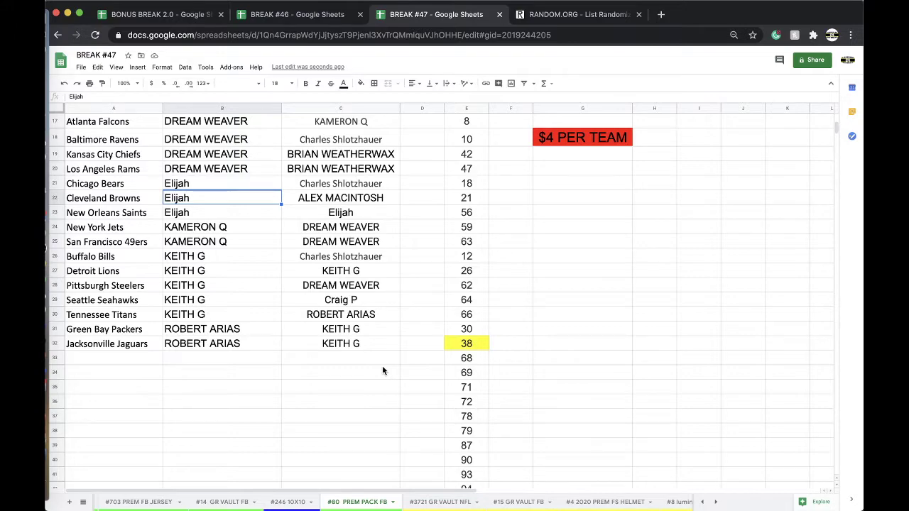
left_click(439, 502)
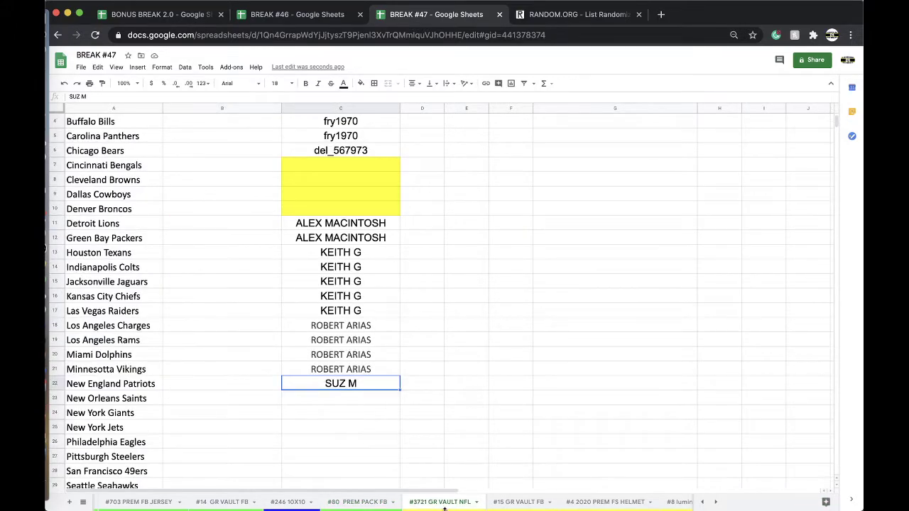
scroll(433, 502, "right", 10)
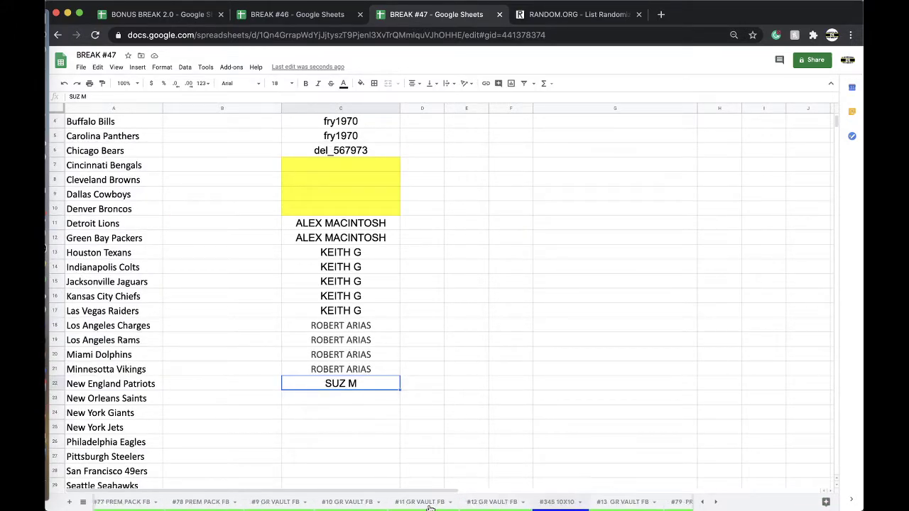
scroll(458, 502, "left", 1)
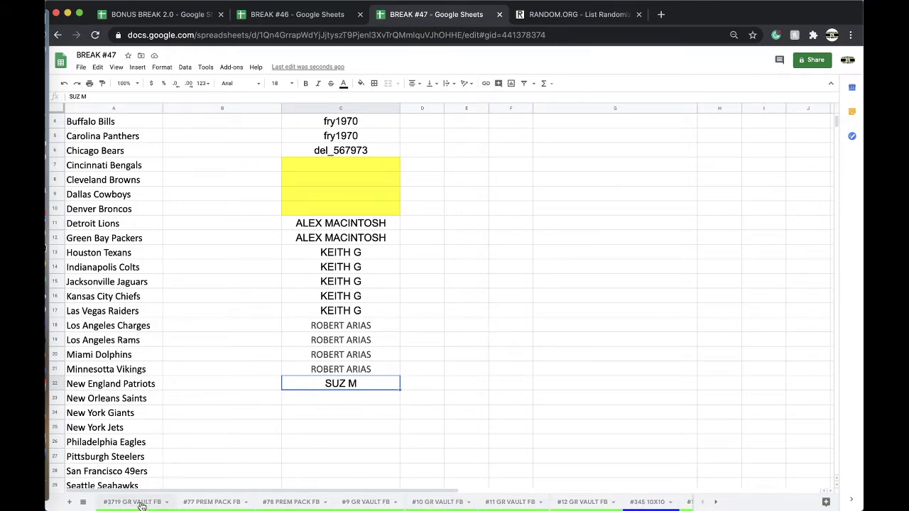
scroll(142, 502, "right", 15)
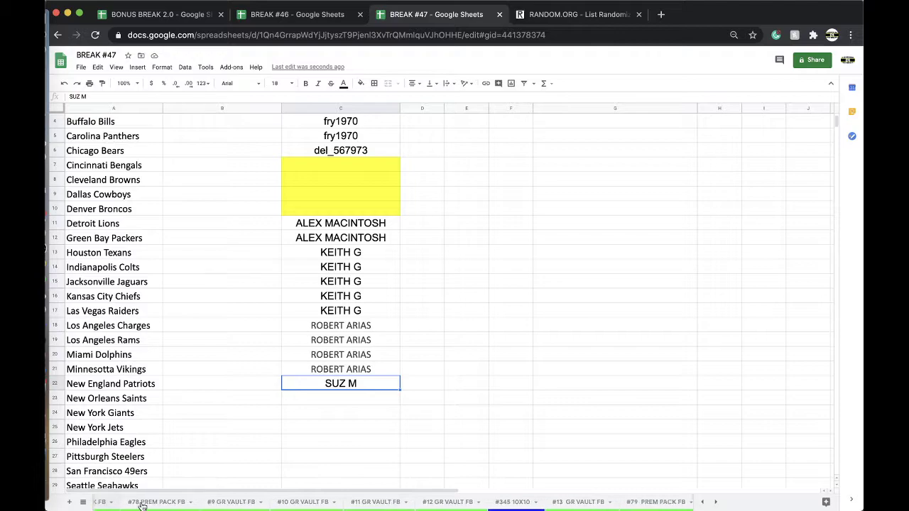
scroll(143, 502, "right", 10)
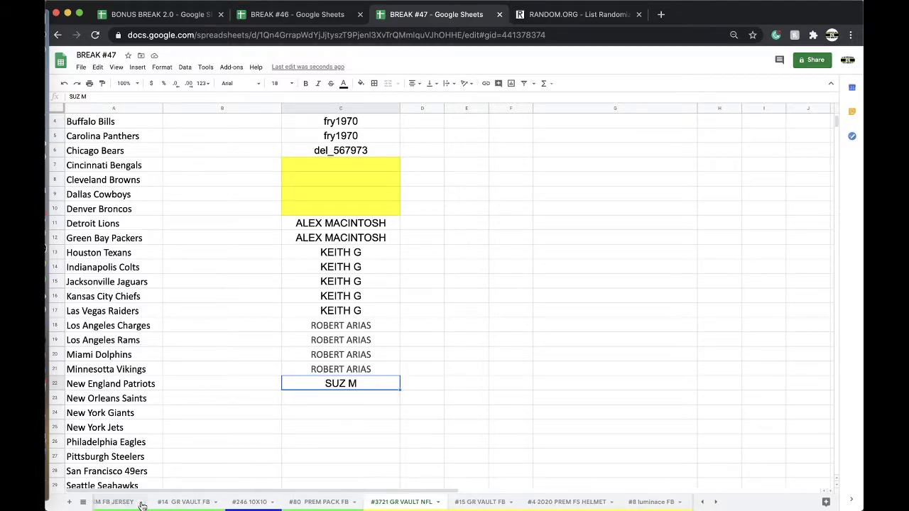
scroll(184, 504, "right", 6)
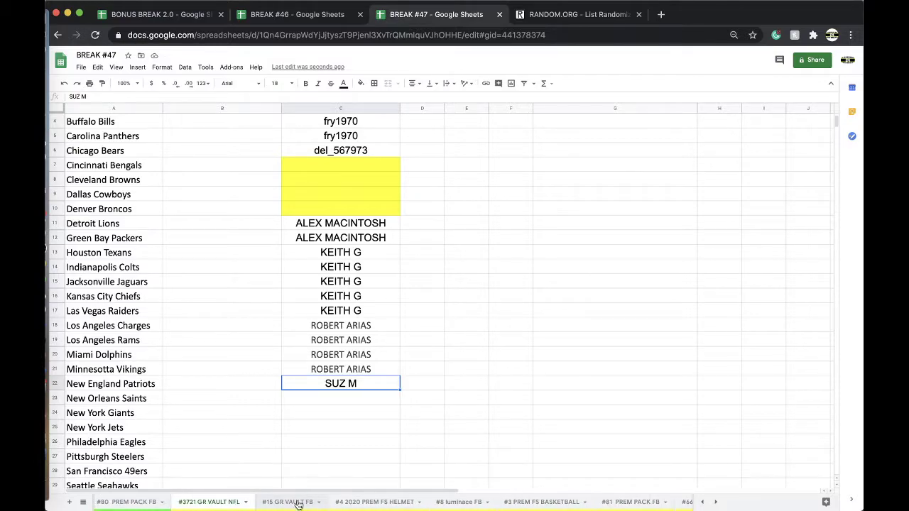
Step: Review the participants in column C of #3721 GR VAULT NFL from the first row
scroll(278, 339, "up", 3)
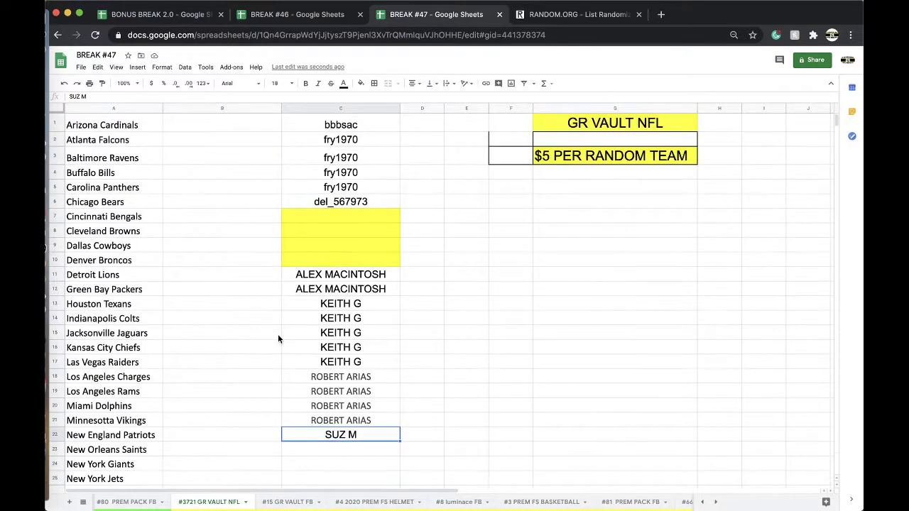
left_click(350, 128)
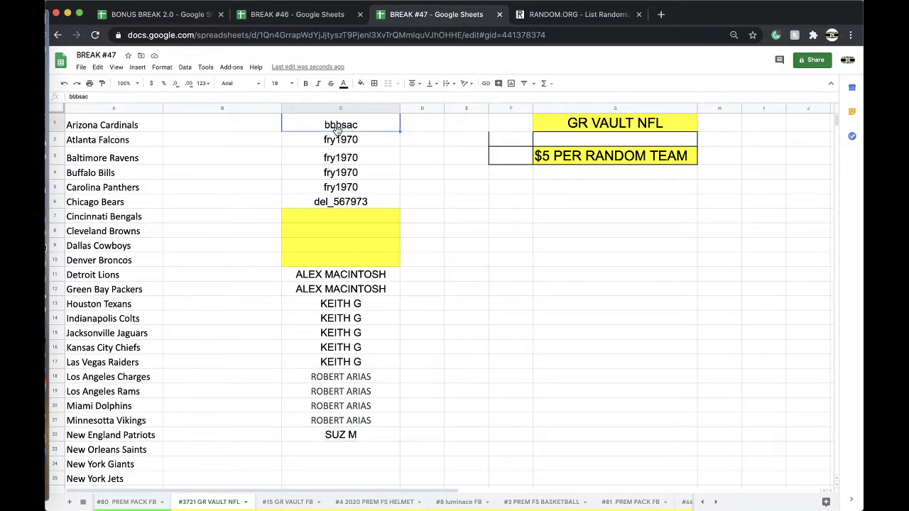
left_click(321, 177)
left_click(331, 132)
Step: Open #80 PREM PACK FB and sort the sheet by the team names in column A from A to Z
scroll(232, 503, "left", 2)
left_click(225, 503)
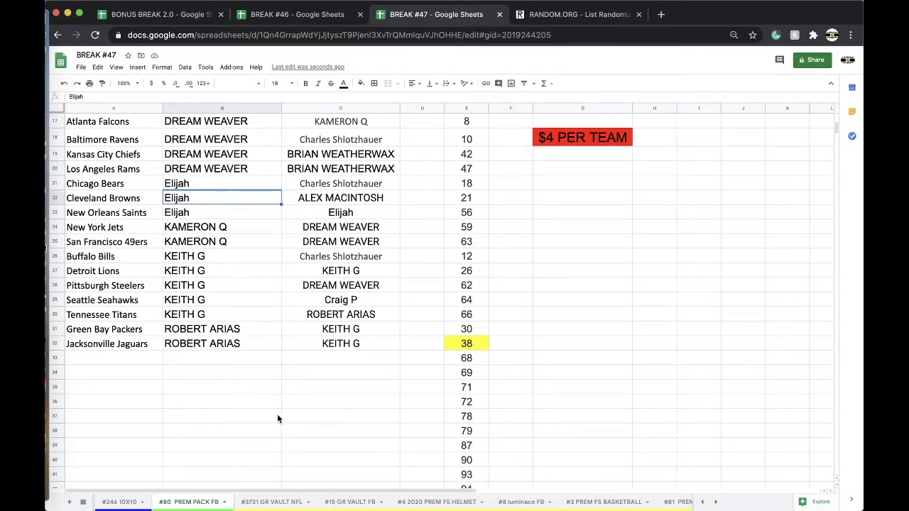
scroll(245, 356, "up", 3)
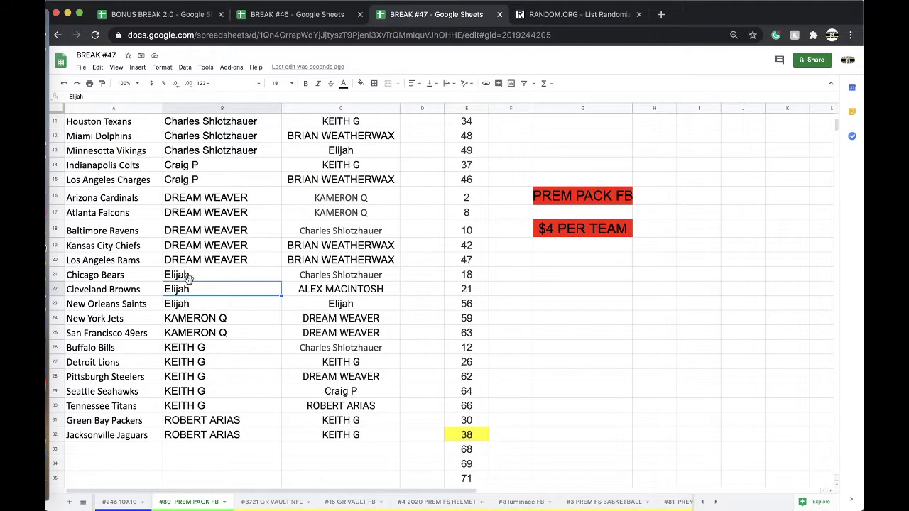
scroll(125, 270, "up", 5)
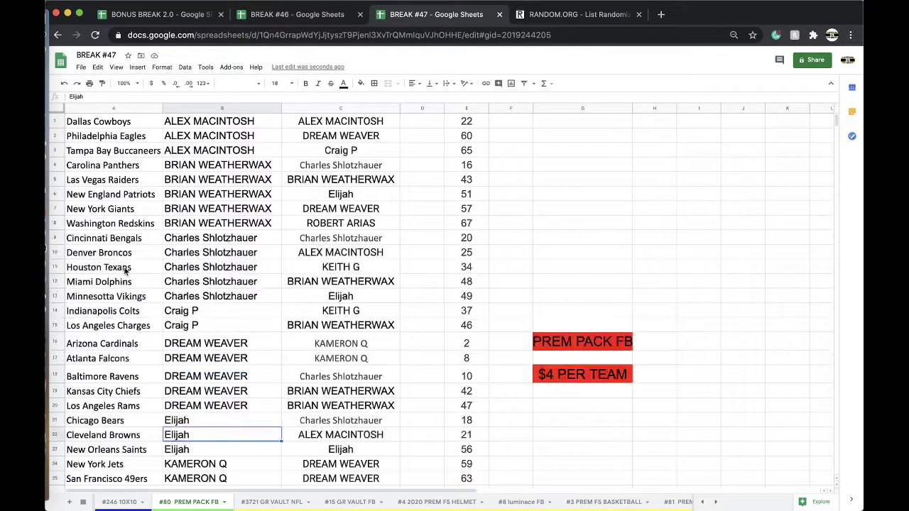
left_click(114, 108)
left_click(184, 67)
left_click(188, 83)
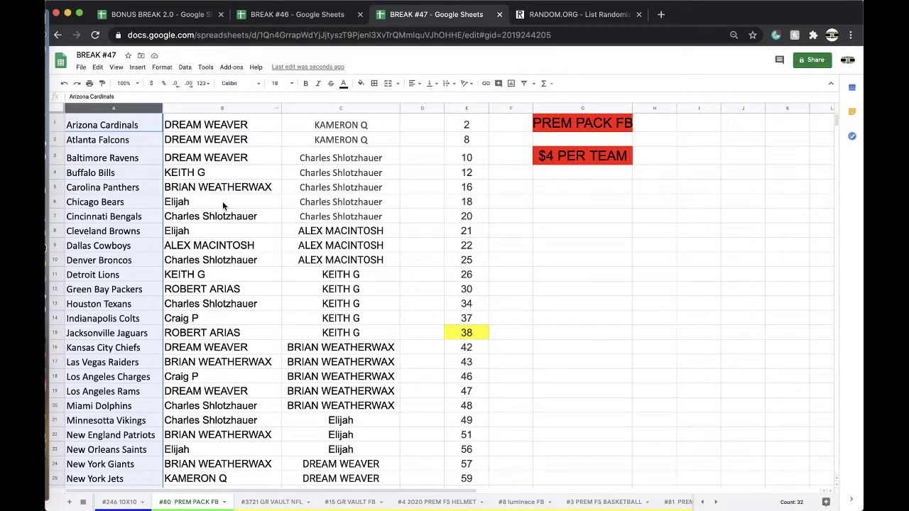
Step: Fill the Denver Broncos participant cell B10 with orange
scroll(222, 205, "down", 1)
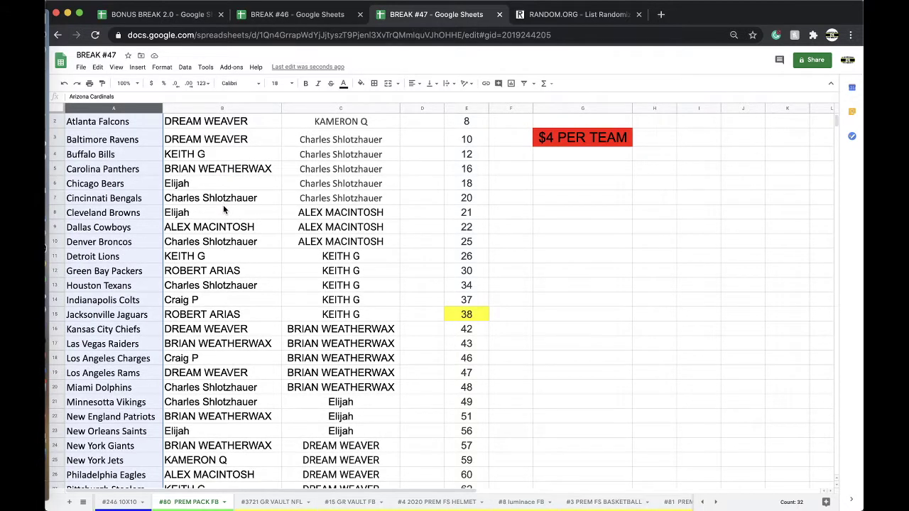
left_click(217, 343)
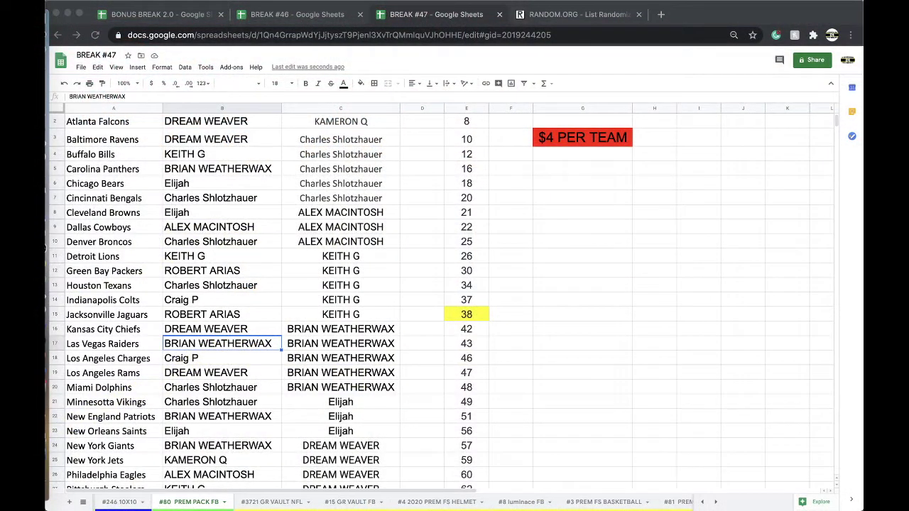
left_click(218, 242)
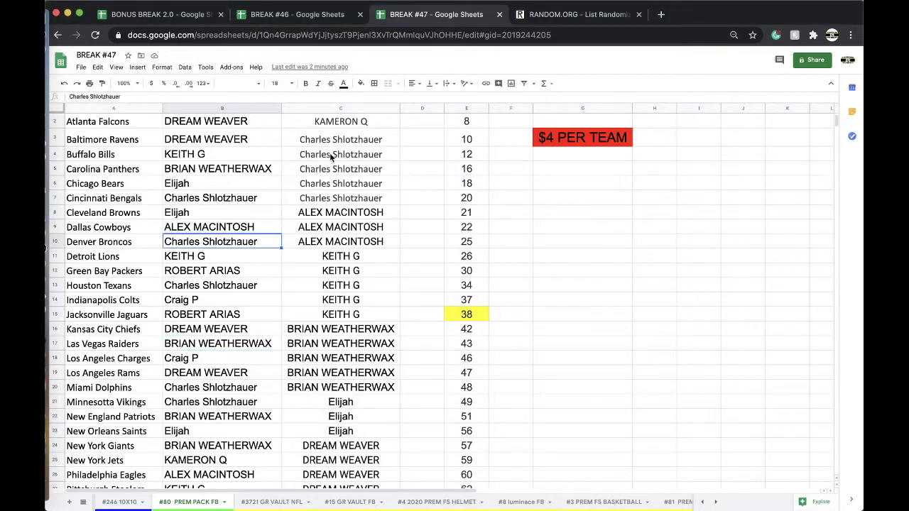
left_click(361, 83)
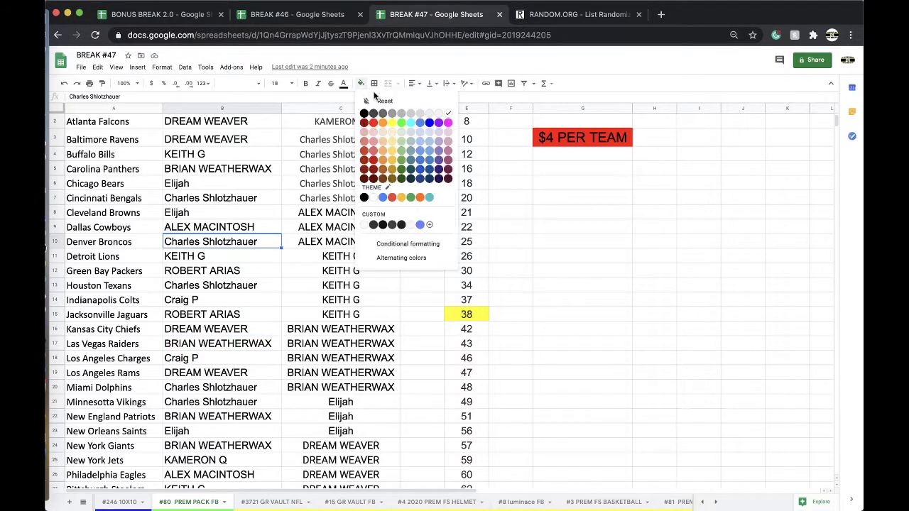
left_click(380, 119)
Step: Copy the participant names in C2:C32 and randomize them in a blank RANDOM.ORG list form
left_click_drag(356, 122, 341, 427)
key("ctrl+c")
scroll(341, 427, "up", 5)
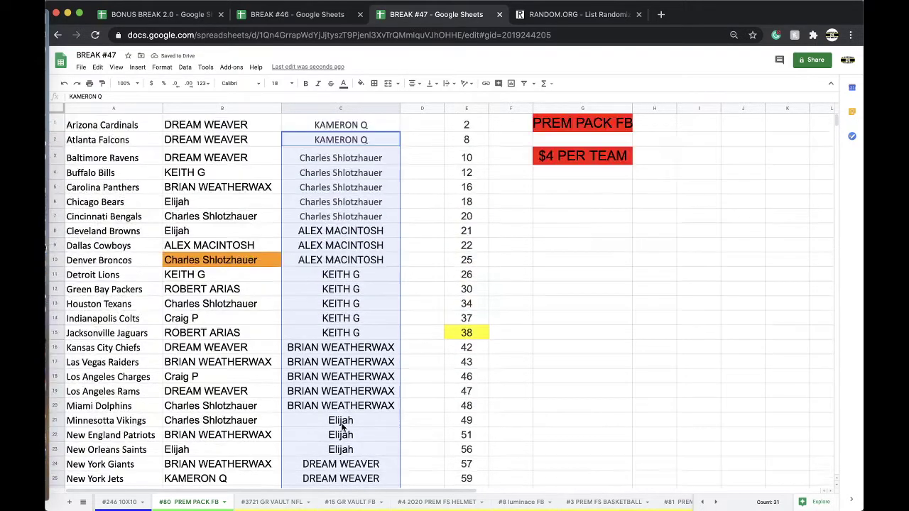
left_click(532, 17)
key("super+l")
key("Return")
key("super+v")
left_click(245, 408)
Step: Rerun the list randomizer until the names have been randomized five times, and highlight the first name in the result
scroll(242, 441, "down", 1)
left_click(241, 441)
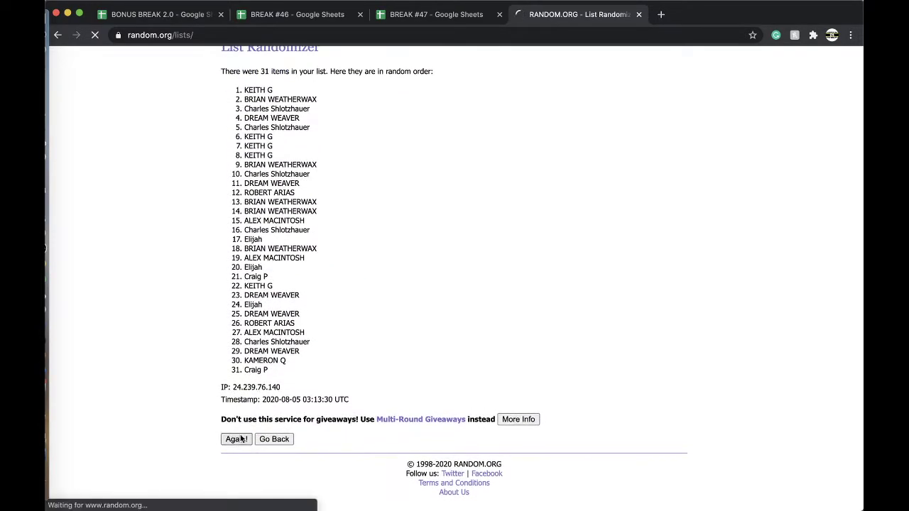
left_click(235, 442)
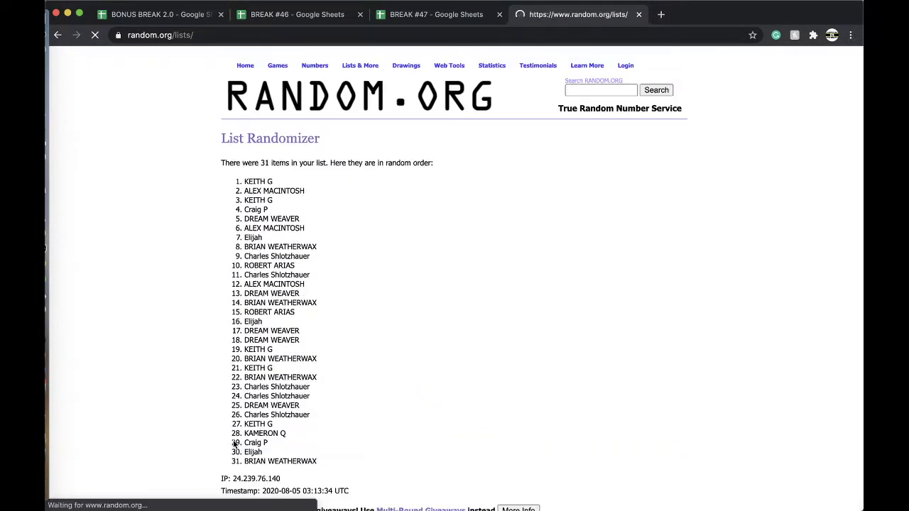
scroll(235, 441, "down", 2)
left_click(235, 440)
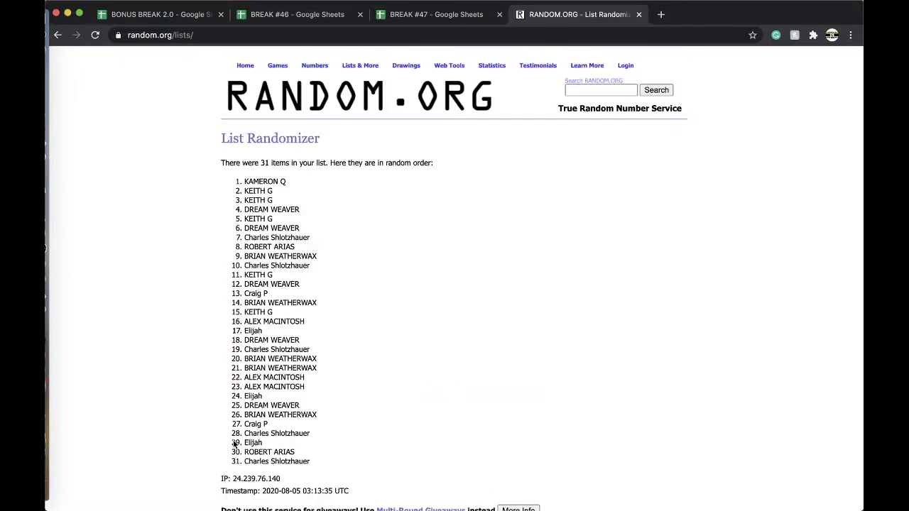
scroll(233, 444, "down", 2)
left_click(233, 440)
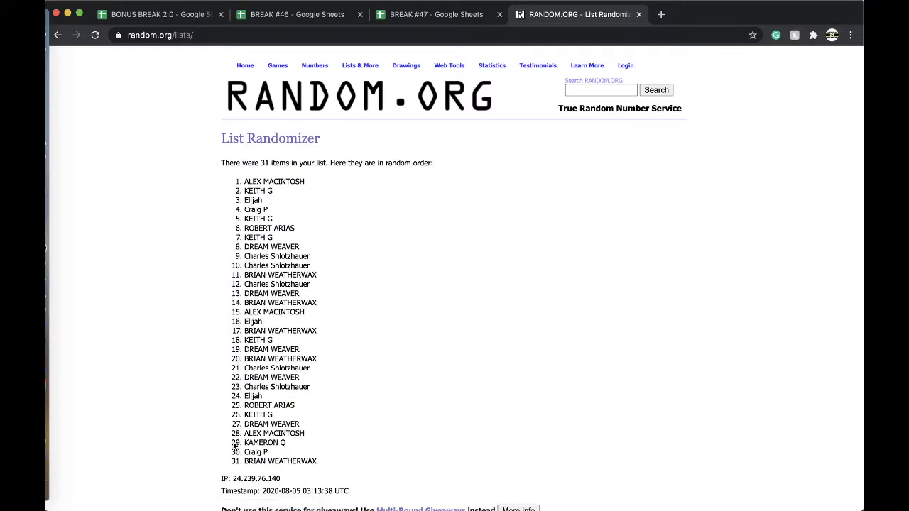
double_click(265, 181)
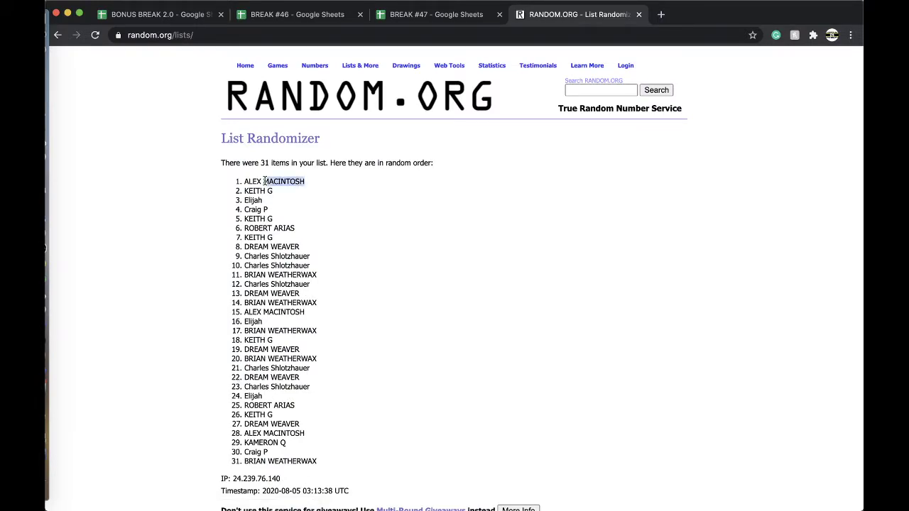
triple_click(265, 182)
scroll(265, 214, "down", 2)
Step: Return to BREAK #47 and copy the full participant list in C1:C32 of #80 PREM PACK FB
left_click(435, 14)
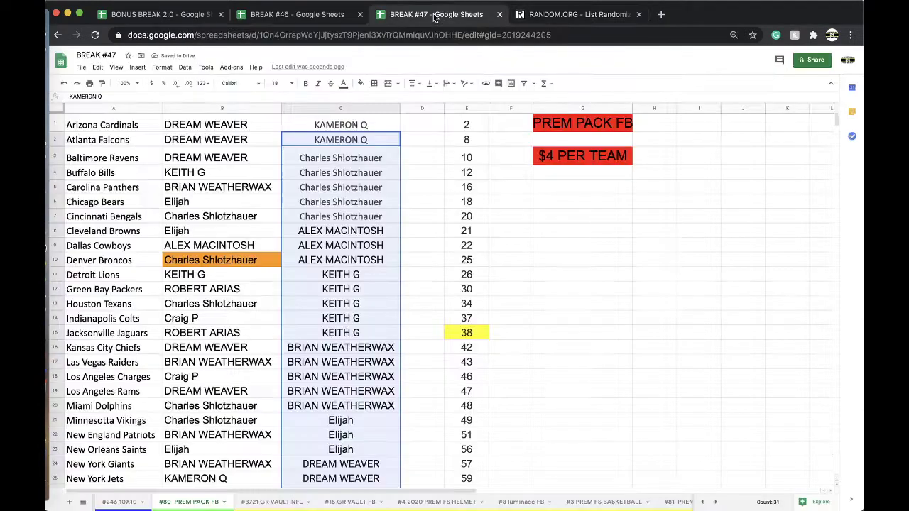
left_click_drag(328, 127, 275, 460)
scroll(340, 272, "down", 3)
scroll(339, 269, "right", 2)
Step: Paste the full participant list into a blank RANDOM.ORG list form and randomize it
left_click(529, 16)
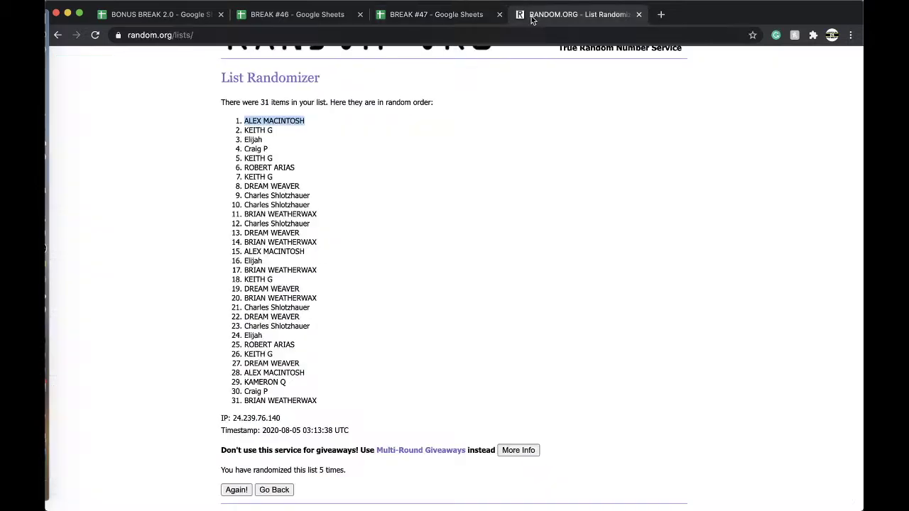
left_click(404, 34)
key("Return")
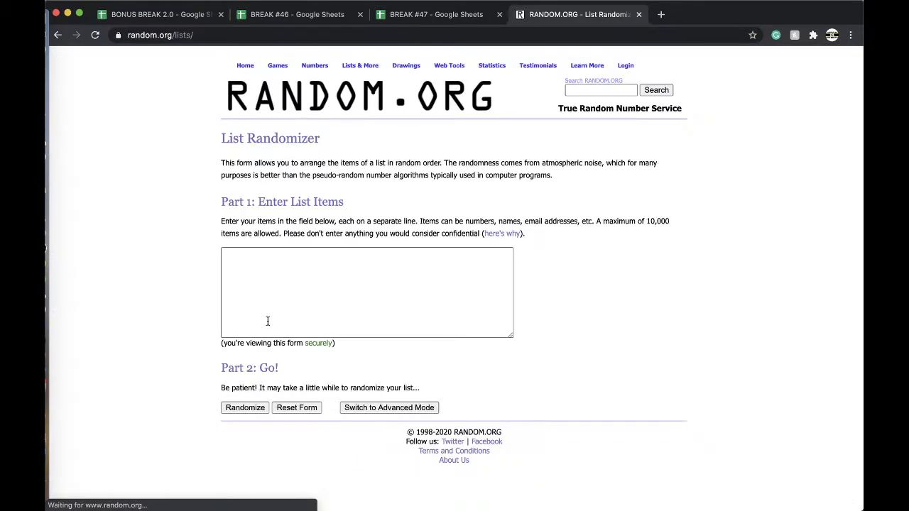
left_click(270, 319)
key("super+v")
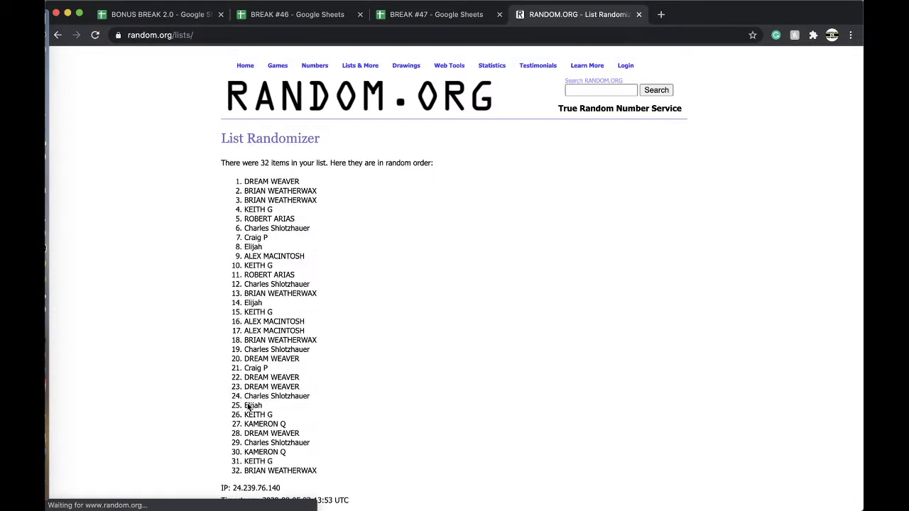
Step: Rerun the randomizer on the full participant list until it has been randomized five times, and highlight the first name
scroll(241, 409, "down", 3)
left_click(235, 439)
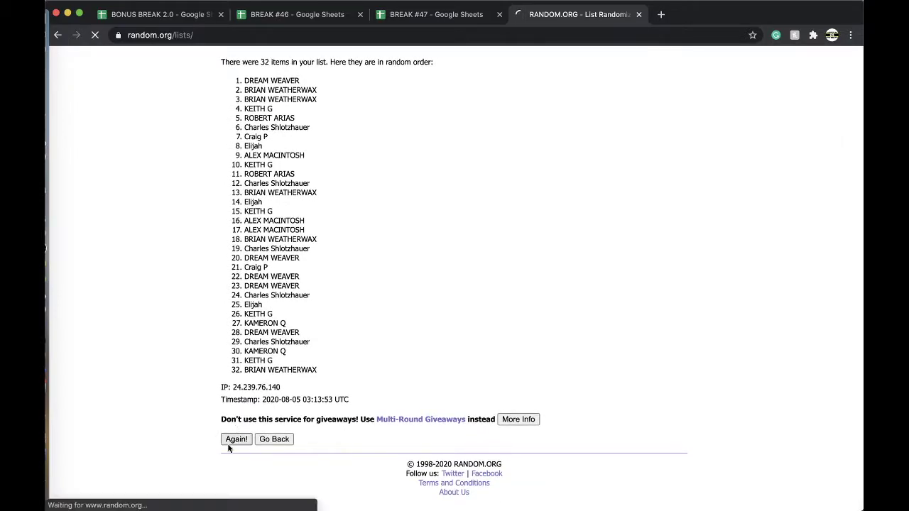
left_click(234, 442)
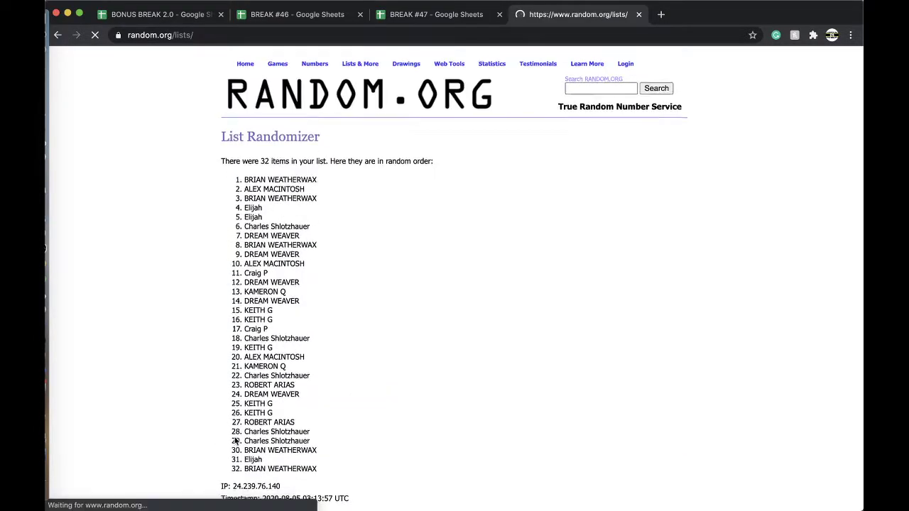
left_click(235, 439)
left_click(236, 441)
left_click(236, 440)
double_click(270, 182)
left_click(270, 182)
scroll(284, 285, "down", 3)
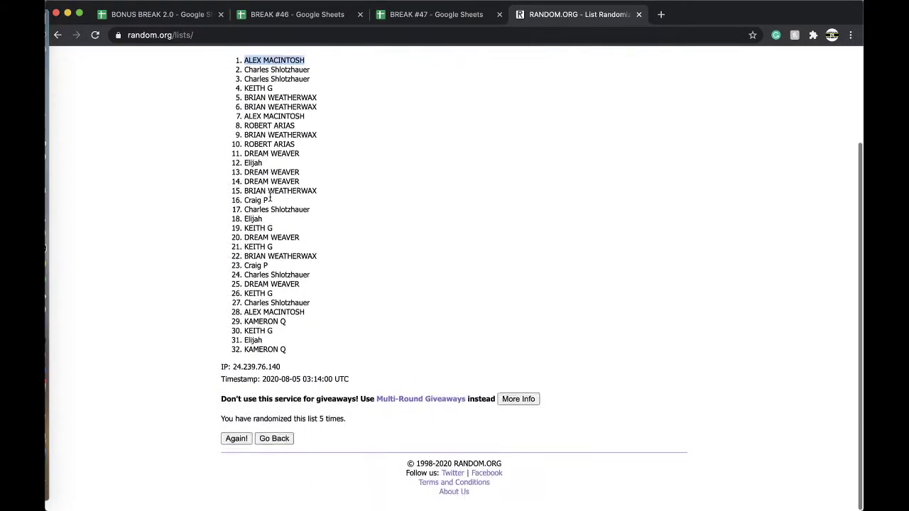
scroll(284, 284, "up", 2)
Step: Copy the drawn winner's name from C10 in BREAK #47 and move the #80 PREM PACK FB sheet ahead of #246 10X10
left_click(436, 14)
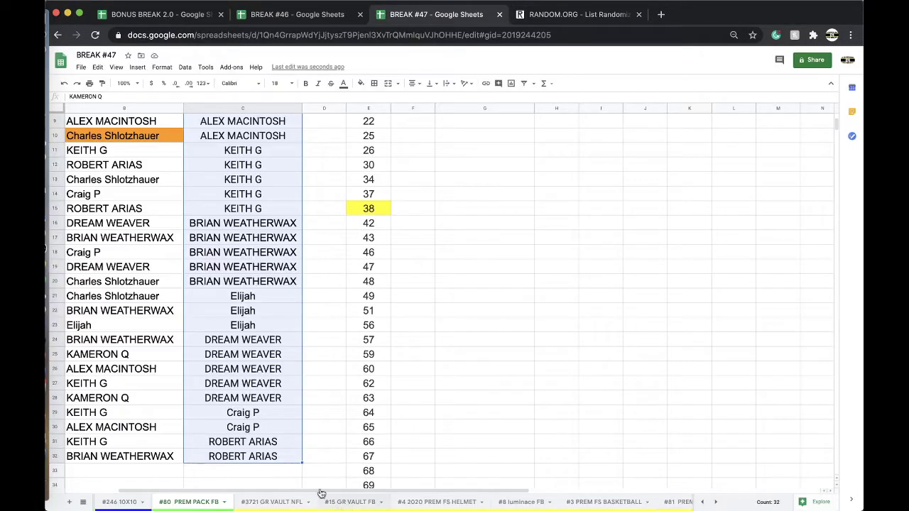
left_click(267, 135)
key("ctrl+c")
left_click_drag(213, 502, 263, 501)
Step: Switch to BONUS BREAK 2.0 and paste the winner's name into C30 for the Tampa Bay Buccaneers
left_click(174, 16)
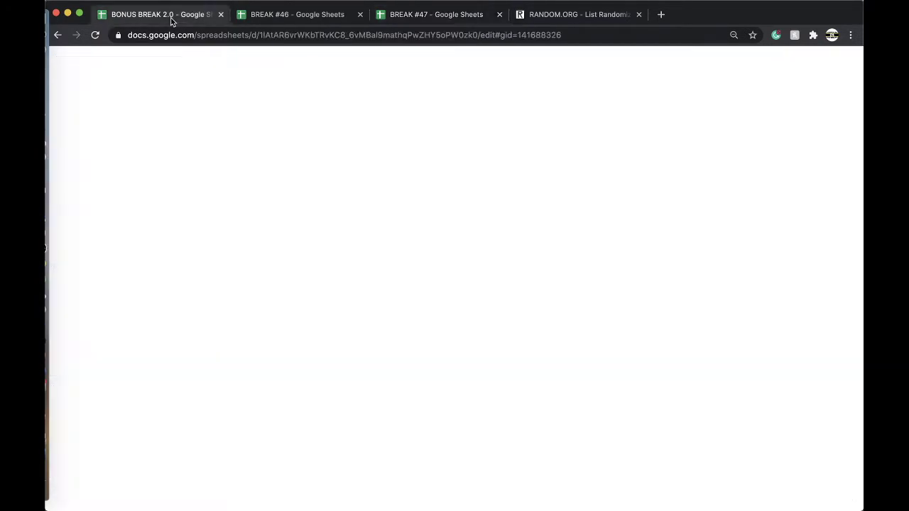
left_click(319, 395)
key("ctrl+v")
Step: Copy the #79 PREM PACK FB label from D27 into D30 and change it to #80 PREM PACK FB
left_click(352, 413)
left_click(397, 360)
key("ctrl+c")
left_click(382, 398)
key("ctrl+v")
double_click(382, 397)
key("BackSpace")
key("BackSpace")
type("80")
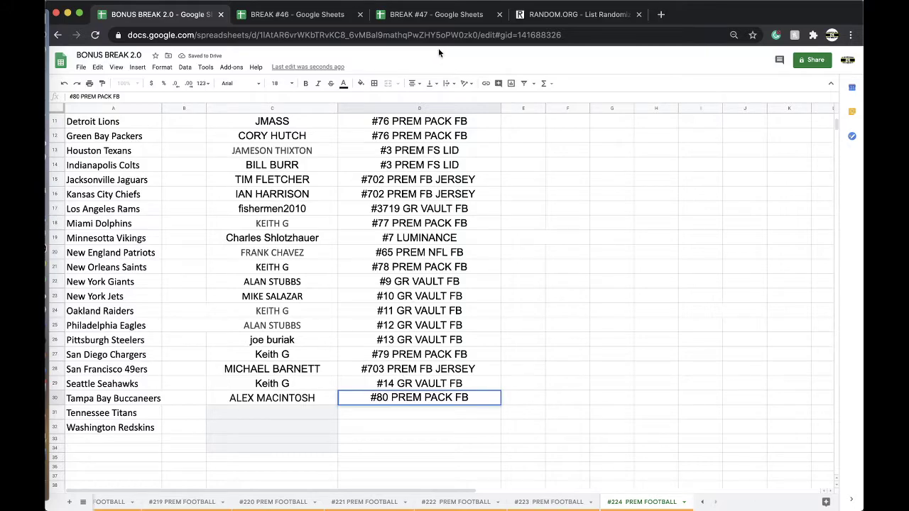
Step: In the #3721 GR VAULT NFL sheet of BREAK #47, copy the five participant entries in C13:C17 to C23:C27
left_click(426, 15)
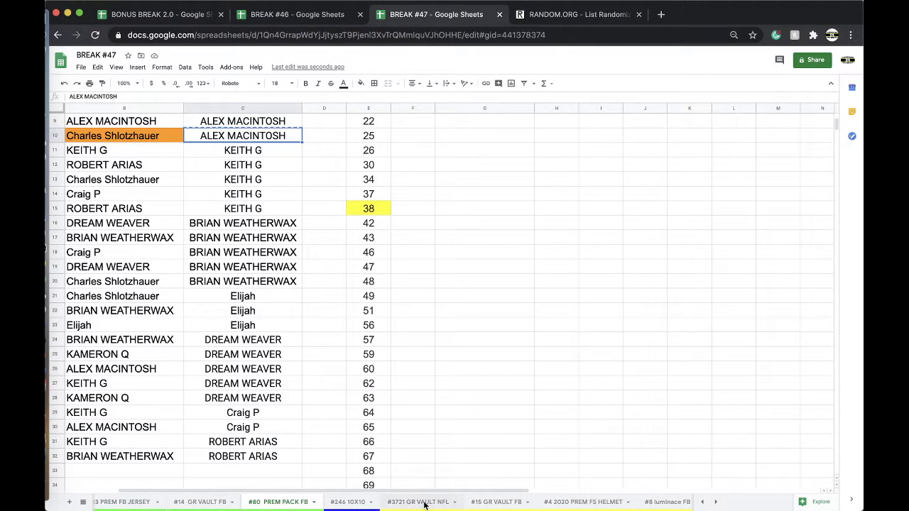
left_click(424, 504)
scroll(350, 346, "down", 3)
left_click(340, 354)
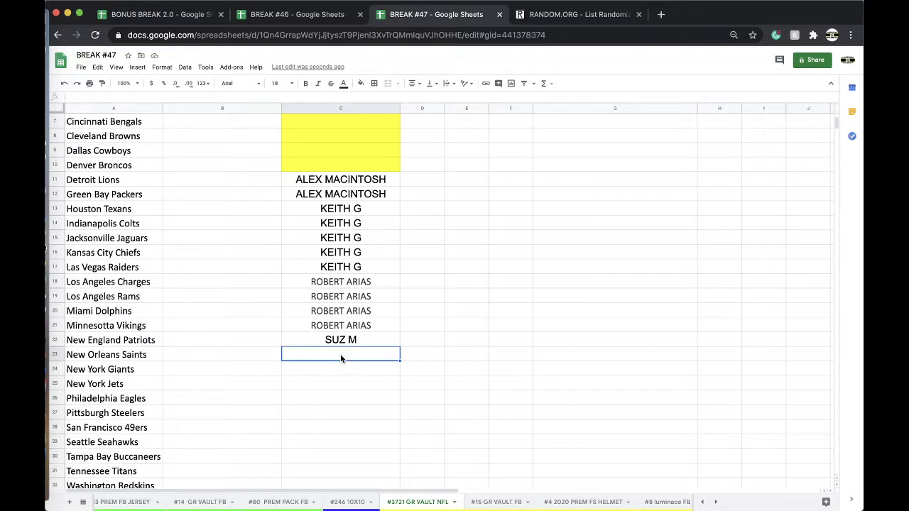
scroll(341, 358, "down", 3)
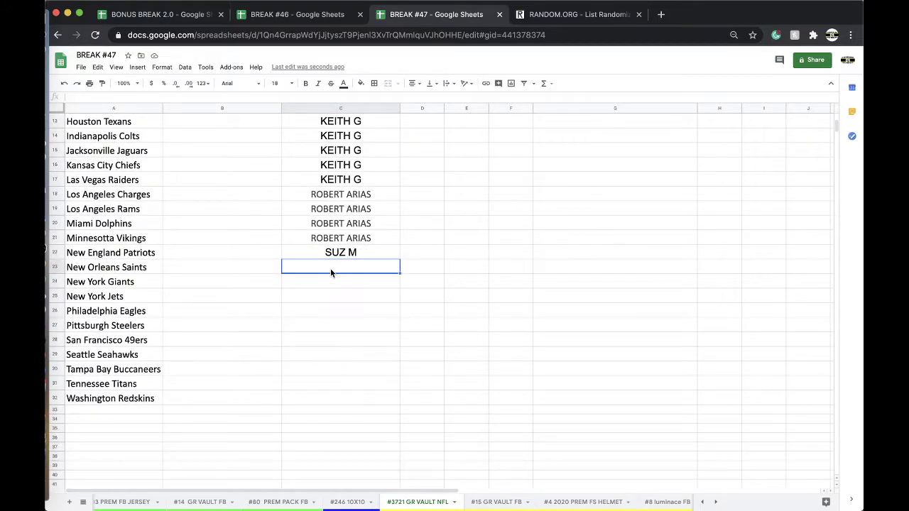
scroll(357, 177, "up", 2)
left_click_drag(359, 171, 359, 223)
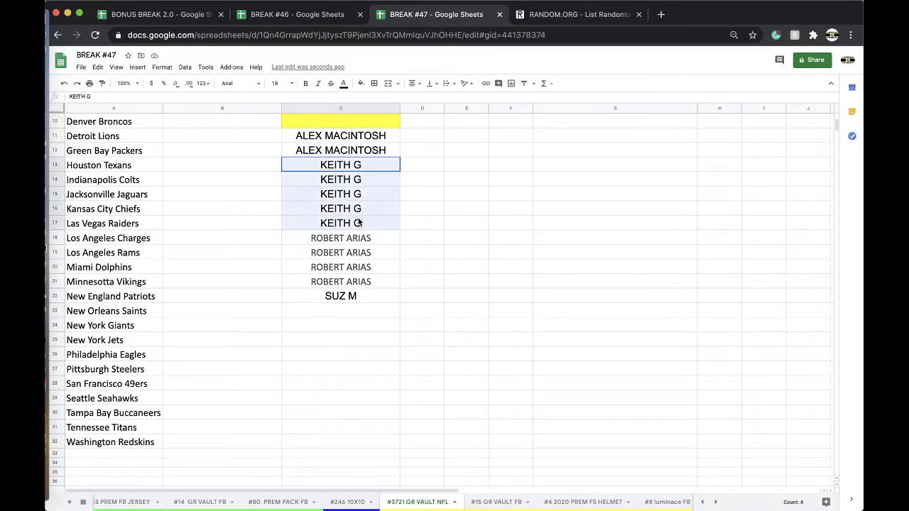
key("ctrl+c")
left_click(345, 313)
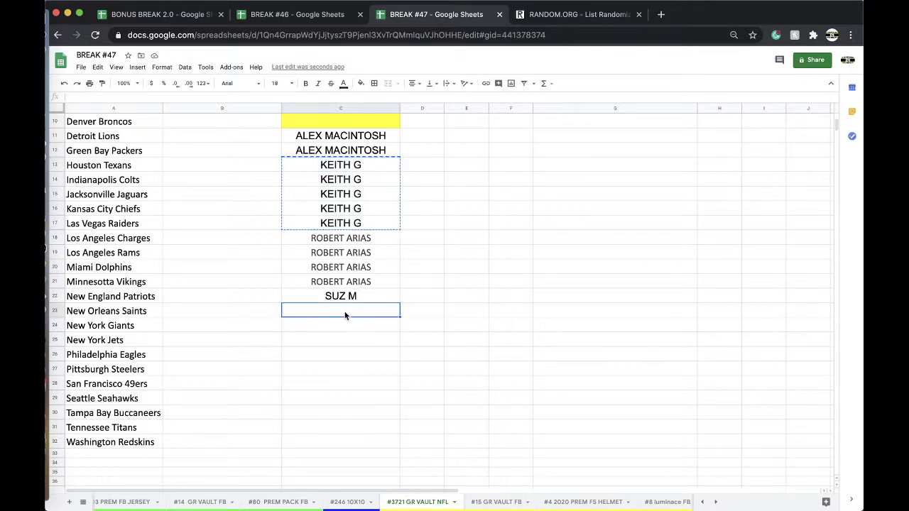
key("ctrl+v")
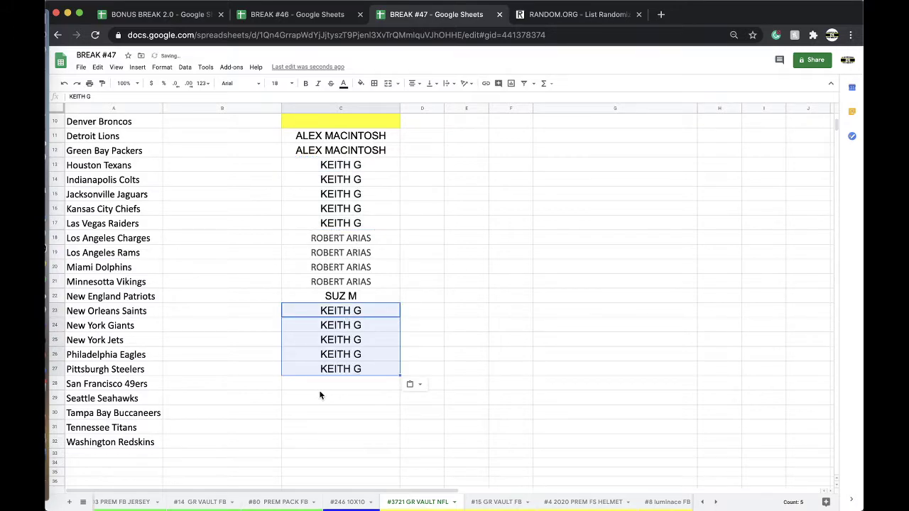
Step: Check the #15 GR VAULT FB sheet and switch to the BREAK #46 spreadsheet
left_click(494, 502)
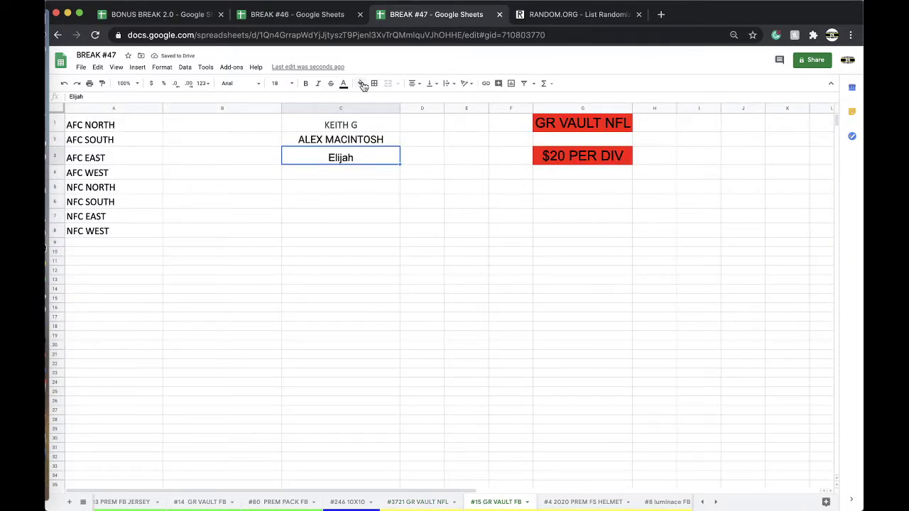
left_click(314, 17)
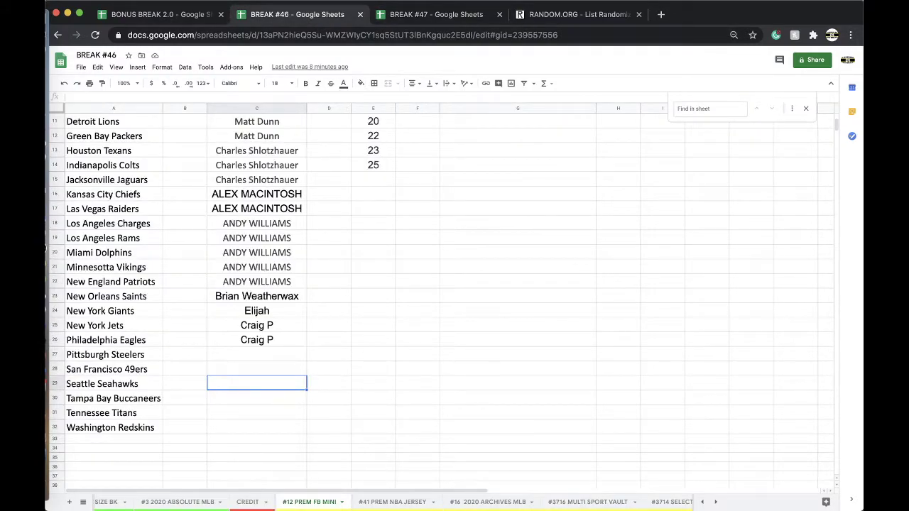